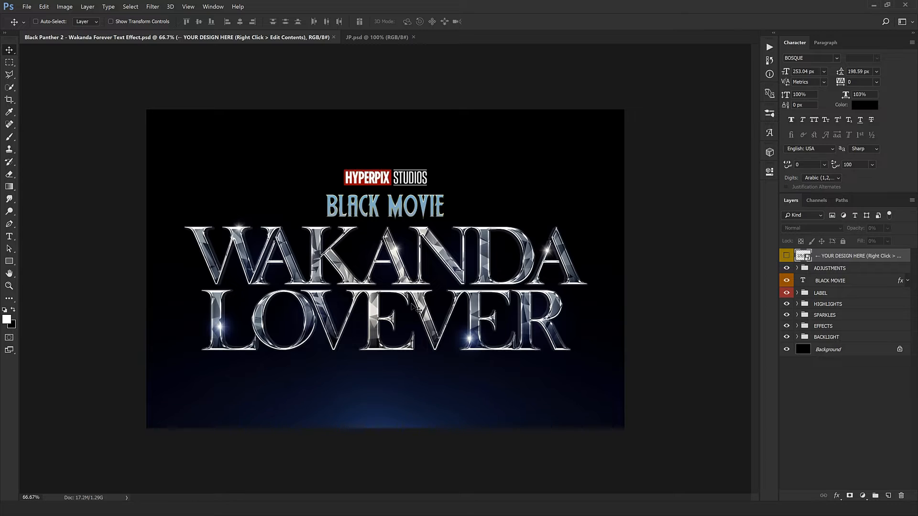
Step: Examine the Wakanda Forever text effect at 100% zoom and compare it with the Japanese version in JP.psd
{"action": "key", "text": "ctrl+1"}
{"action": "left_click_drag", "start_coordinate": [412, 302], "coordinate": [414, 302]}
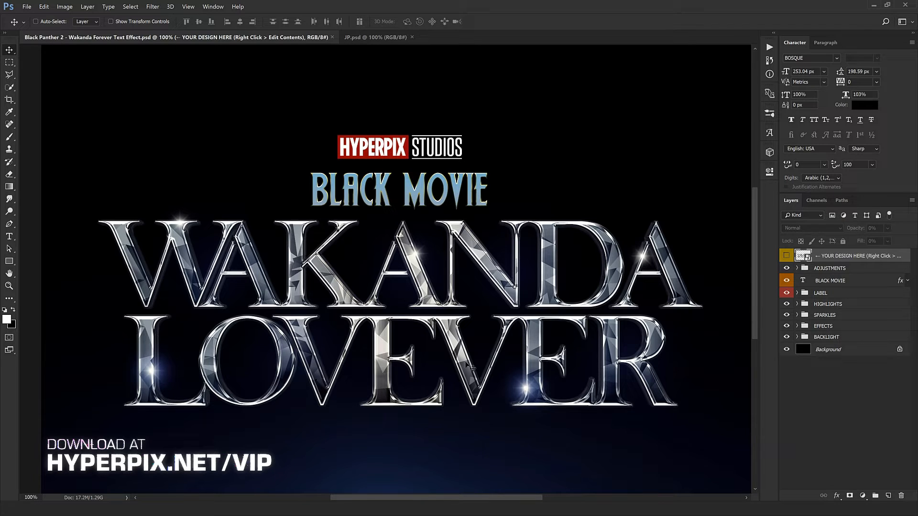
{"action": "left_click", "coordinate": [375, 37]}
{"action": "scroll", "coordinate": [371, 242], "scroll_direction": "up", "scroll_amount": 1}
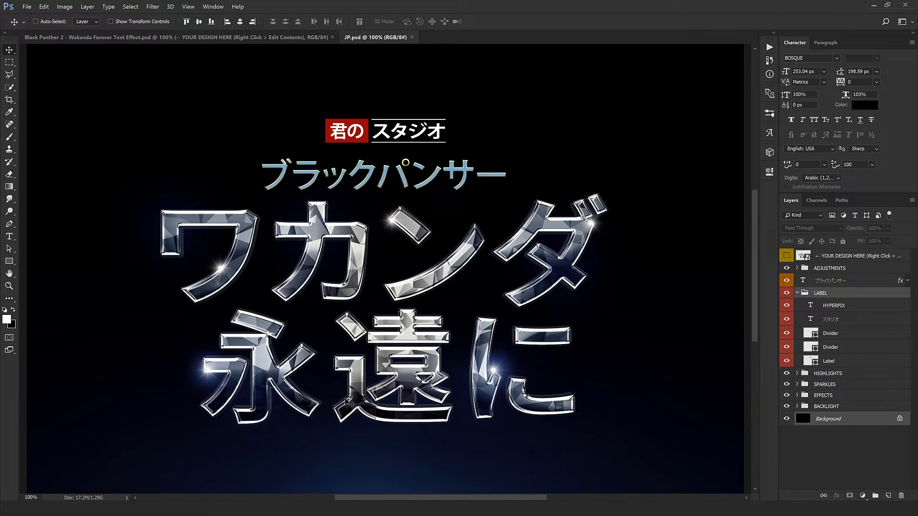
{"action": "scroll", "coordinate": [386, 381], "scroll_direction": "up", "scroll_amount": 3}
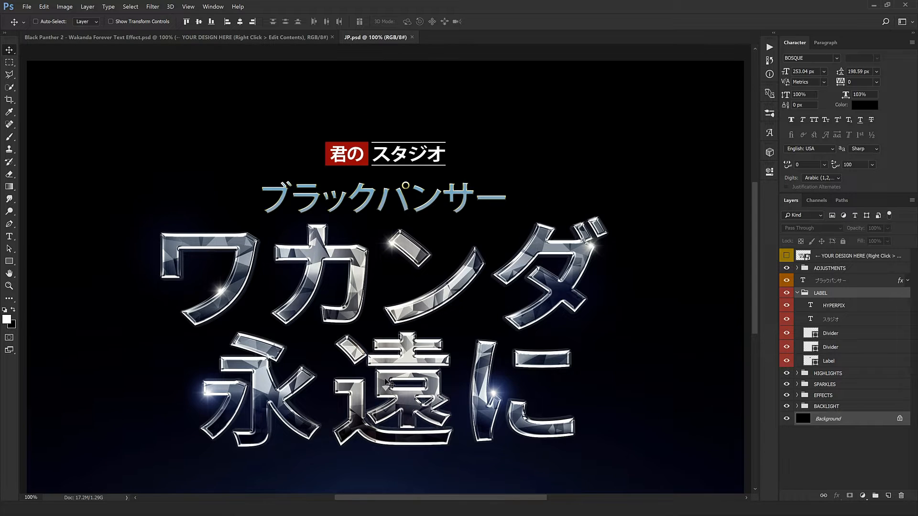
{"action": "scroll", "coordinate": [385, 382], "scroll_direction": "down", "scroll_amount": 2}
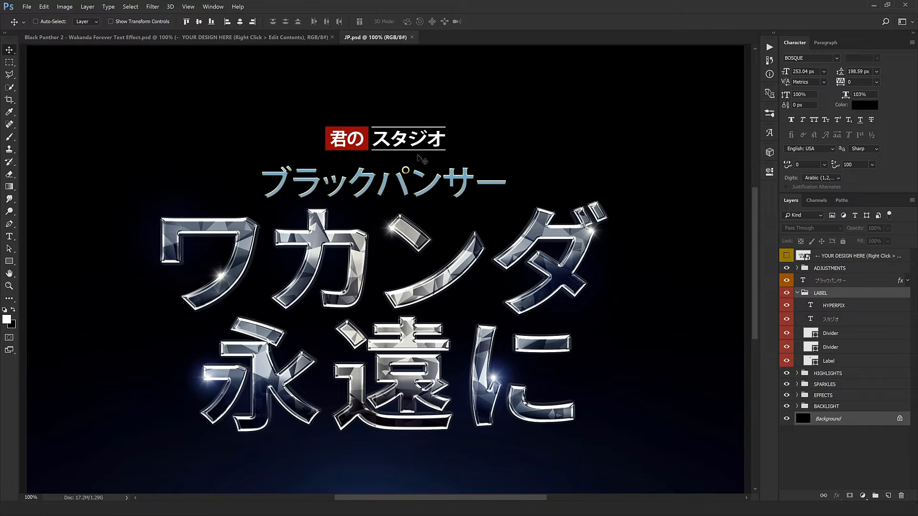
Step: Return to the Wakanda Forever template and open the contents of its YOUR DESIGN HERE smart object
{"action": "left_click", "coordinate": [320, 42]}
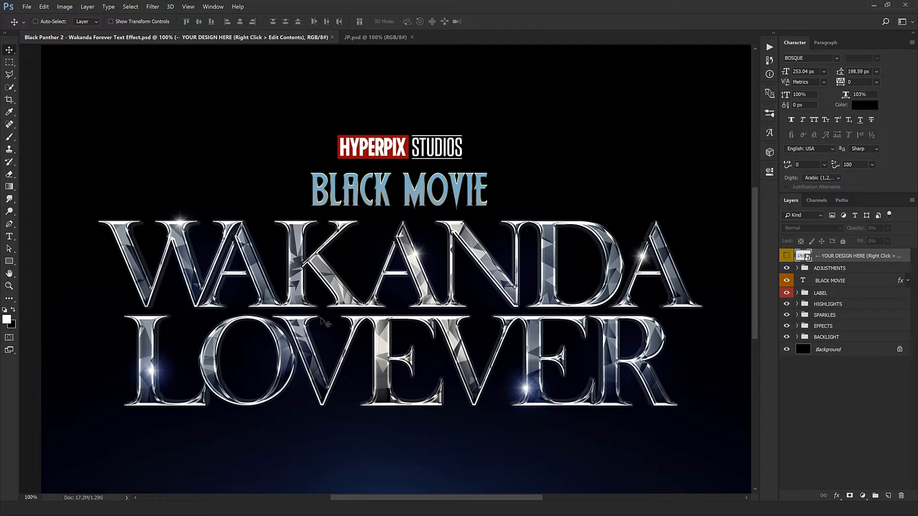
{"action": "right_click", "coordinate": [869, 257]}
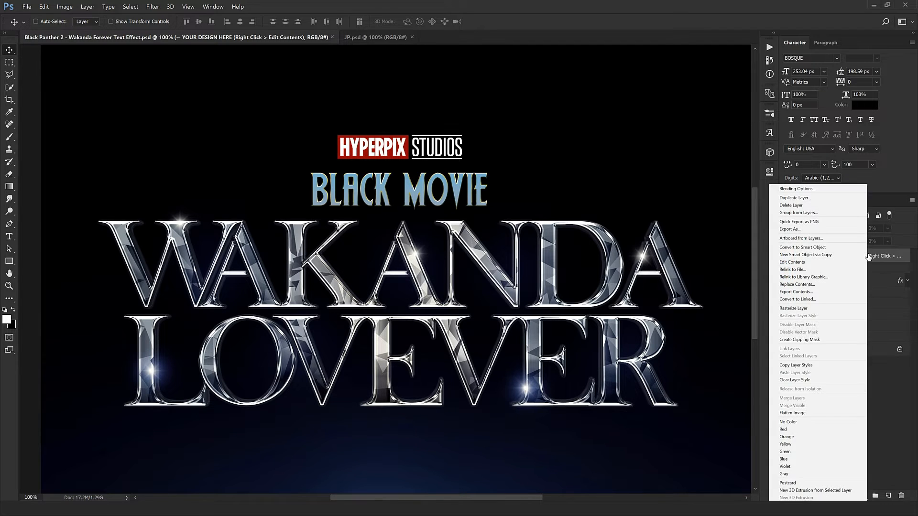
{"action": "left_click", "coordinate": [792, 262]}
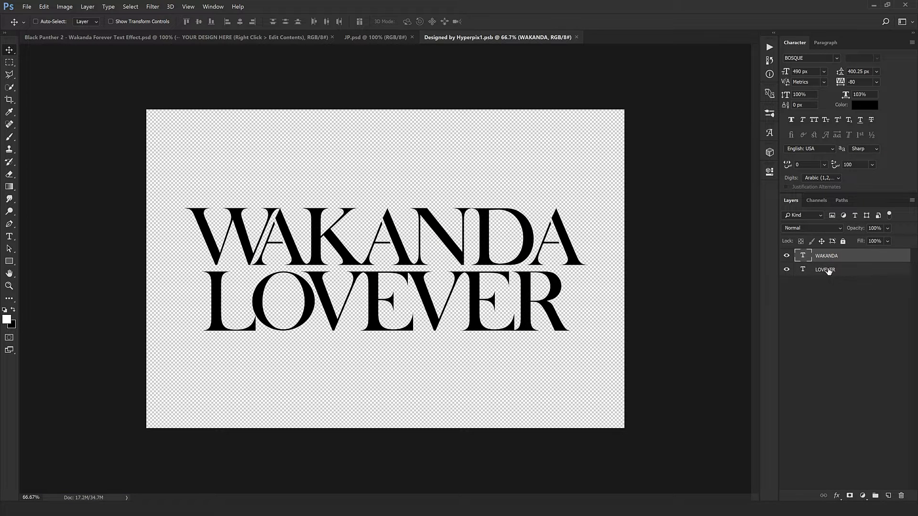
{"action": "left_click", "coordinate": [829, 272]}
Step: Replace the WAKANDA text with CINEMATIC and commit the edit
{"action": "double_click", "coordinate": [803, 255]}
{"action": "left_click", "coordinate": [502, 230]}
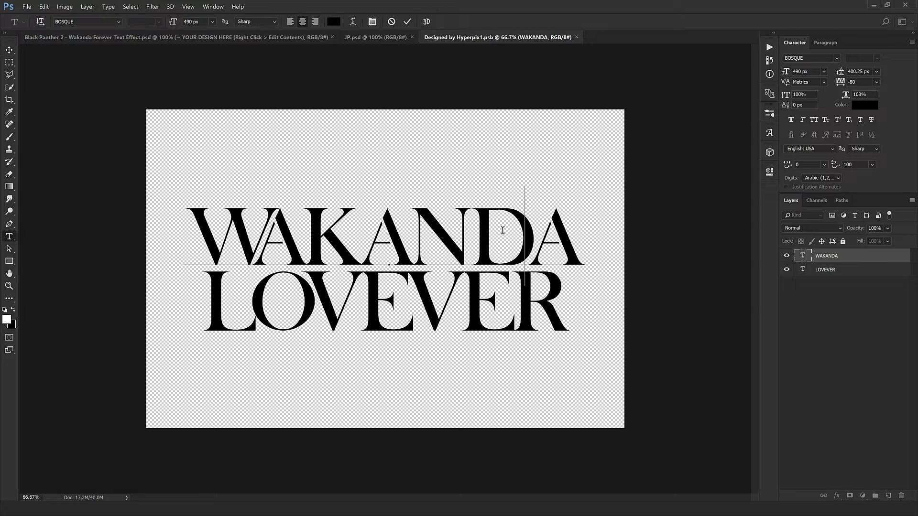
{"action": "key", "text": "ctrl+a"}
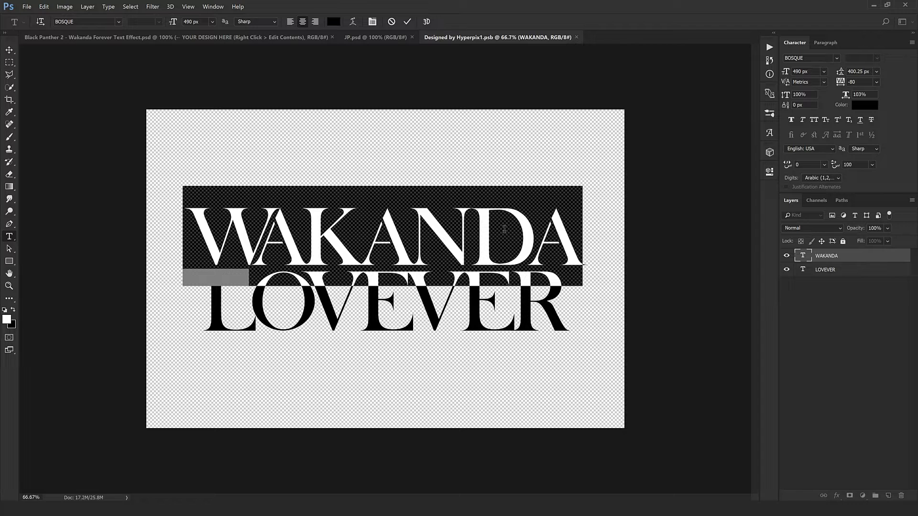
{"action": "type", "text": "CINE"}
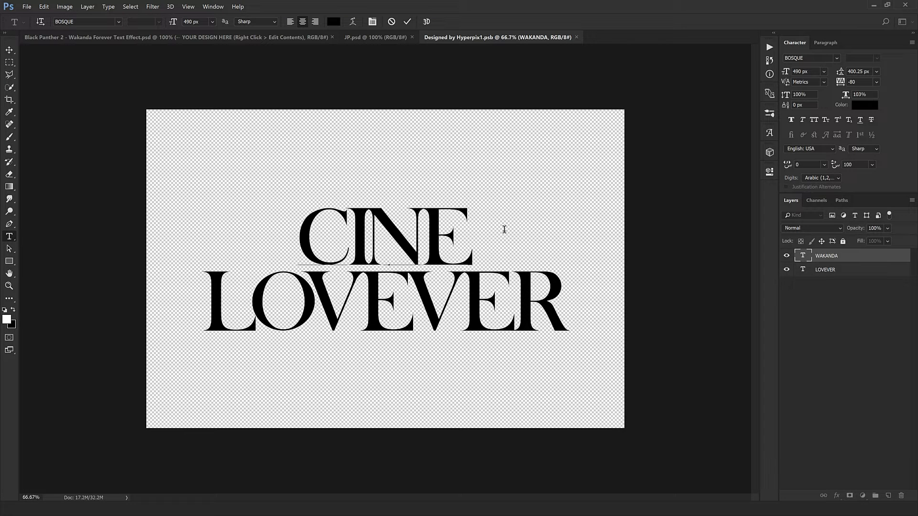
{"action": "type", "text": "MATIC"}
{"action": "key", "text": "ctrl+Return"}
{"action": "key", "text": "v"}
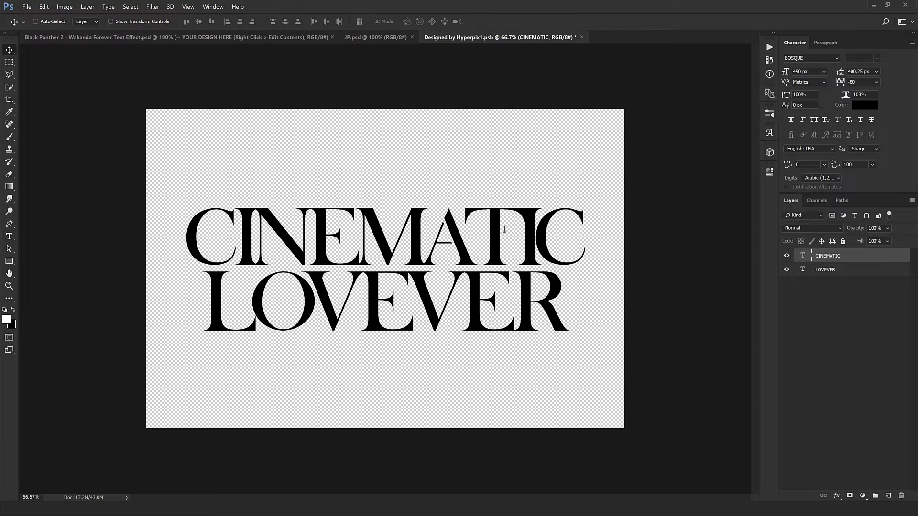
Step: Replace the LOVEVER text with STYLES and commit the edit
{"action": "left_click", "coordinate": [799, 271]}
{"action": "double_click", "coordinate": [802, 270]}
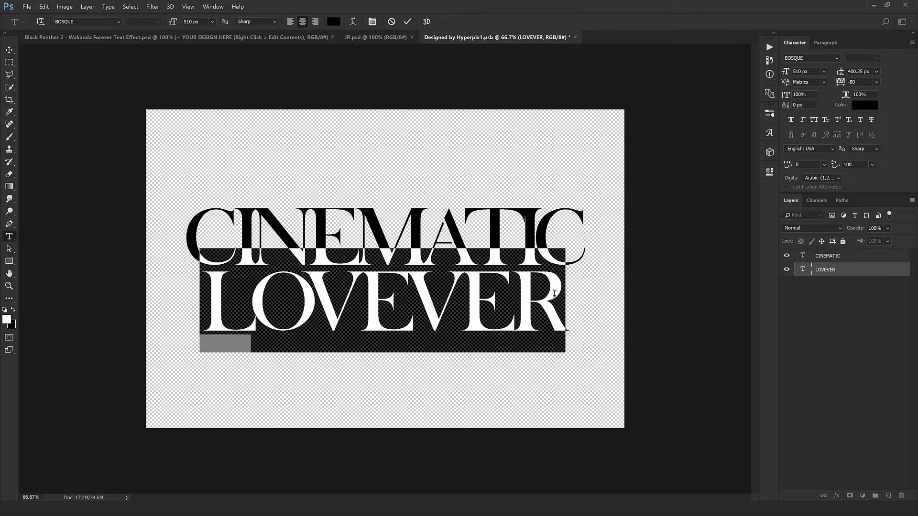
{"action": "type", "text": "STYLES"}
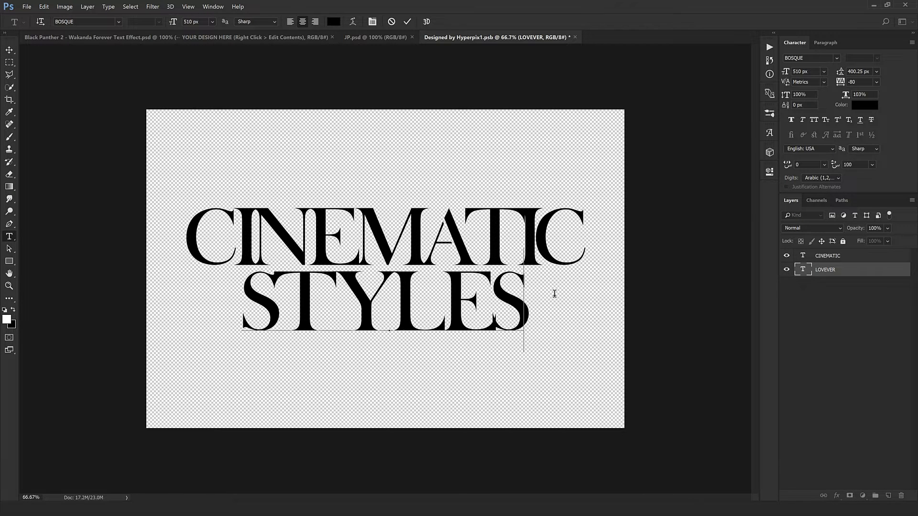
{"action": "key", "text": "ctrl+Return"}
{"action": "key", "text": "v"}
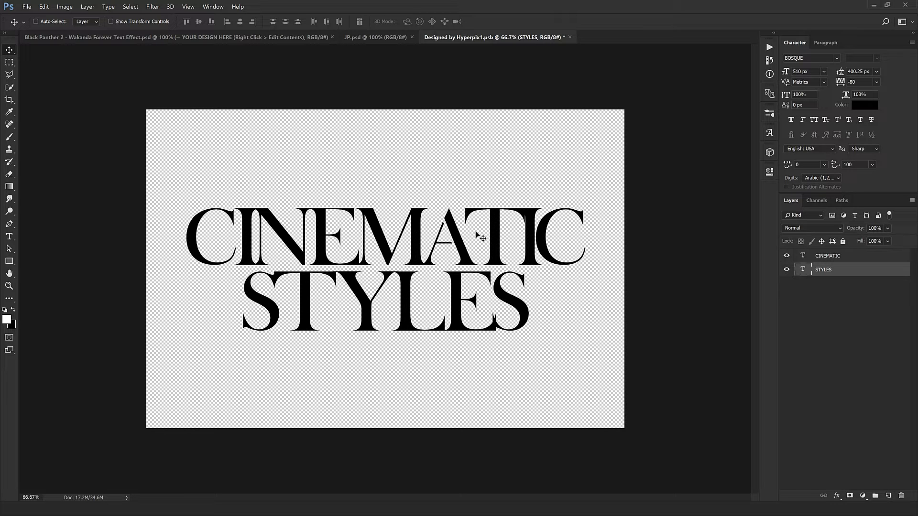
Step: Set the tracking of the first letter I in CINEMATIC to -40
{"action": "left_click", "coordinate": [817, 257]}
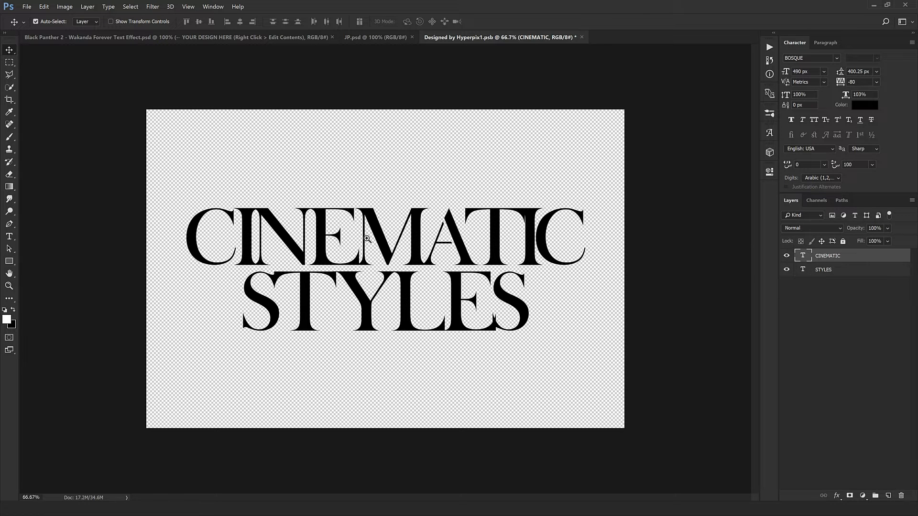
{"action": "key", "text": "ctrl+plus"}
{"action": "left_click_drag", "start_coordinate": [349, 260], "coordinate": [295, 244]}
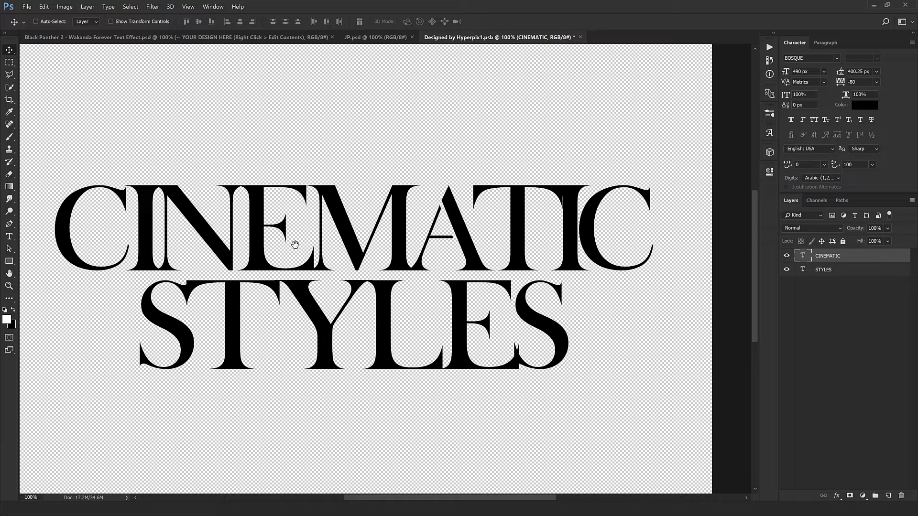
{"action": "double_click", "coordinate": [805, 257]}
{"action": "left_click", "coordinate": [306, 228]}
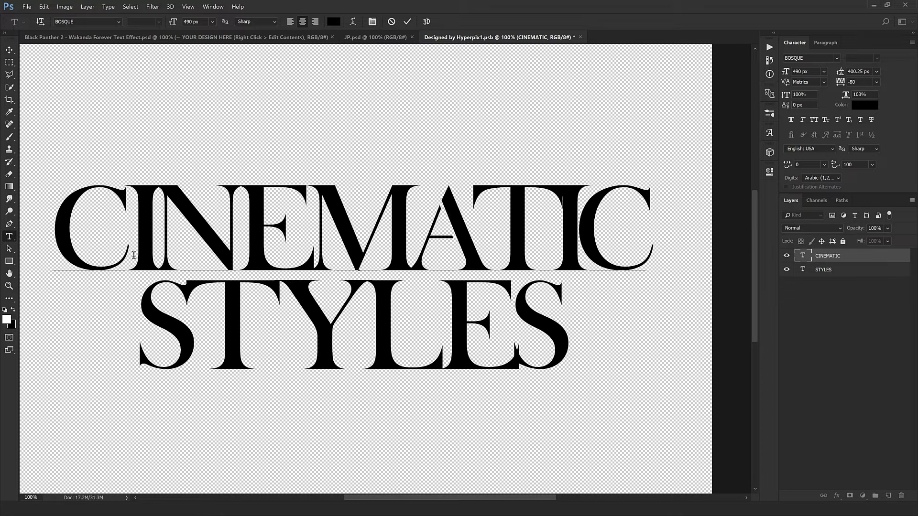
{"action": "left_click", "coordinate": [147, 229]}
{"action": "left_click_drag", "start_coordinate": [146, 211], "coordinate": [132, 215]}
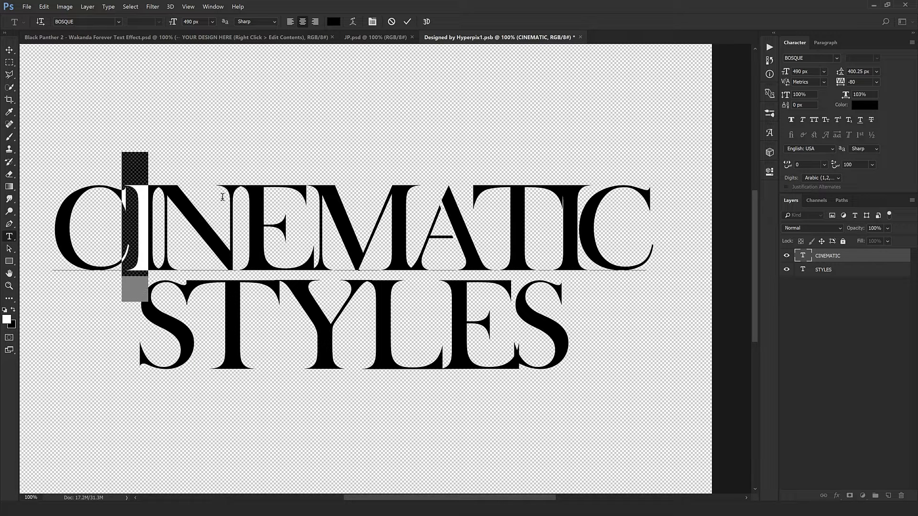
{"action": "key", "text": "alt+Right"}
{"action": "key", "text": "alt+Right"}
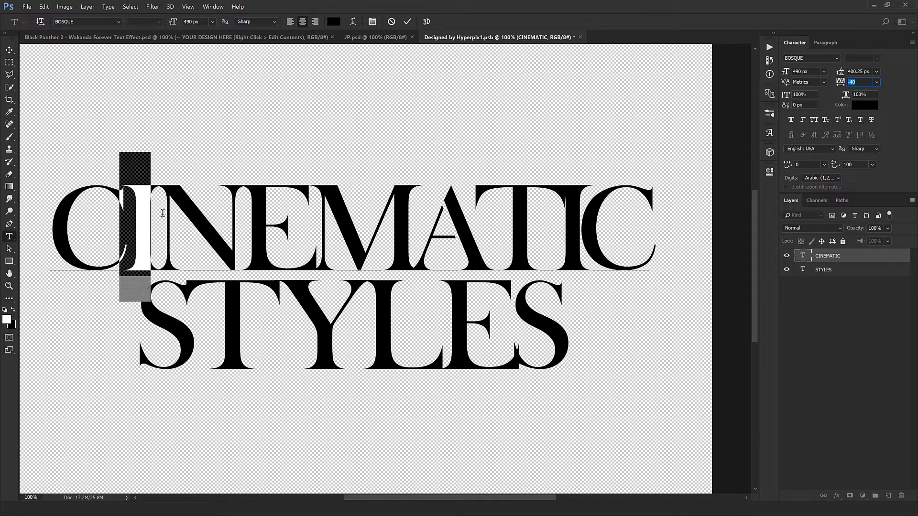
{"action": "left_click", "coordinate": [159, 218]}
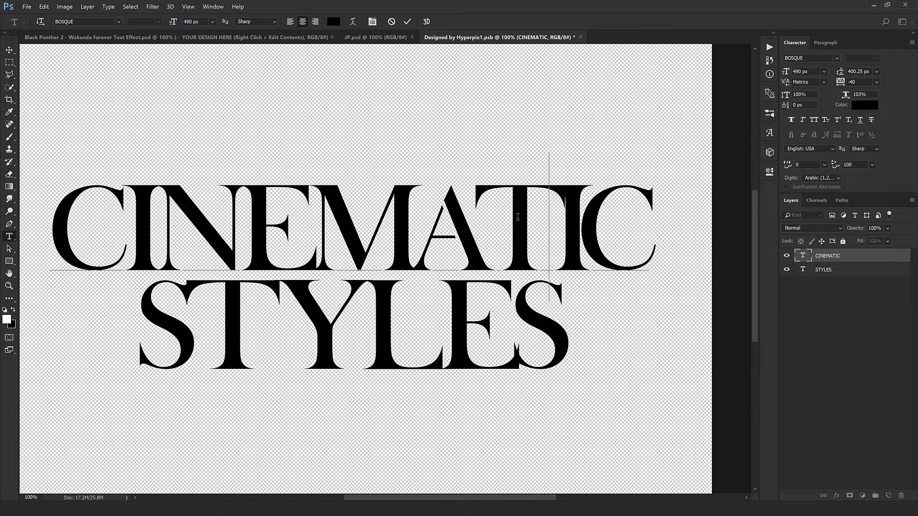
Step: Set the tracking of the letter T in CINEMATIC to 0
{"action": "left_click_drag", "start_coordinate": [550, 217], "coordinate": [512, 216]}
{"action": "key", "text": "alt+Right"}
{"action": "key", "text": "alt+Right"}
{"action": "key", "text": "alt+Right"}
{"action": "key", "text": "alt+Right"}
{"action": "key", "text": "alt+Right"}
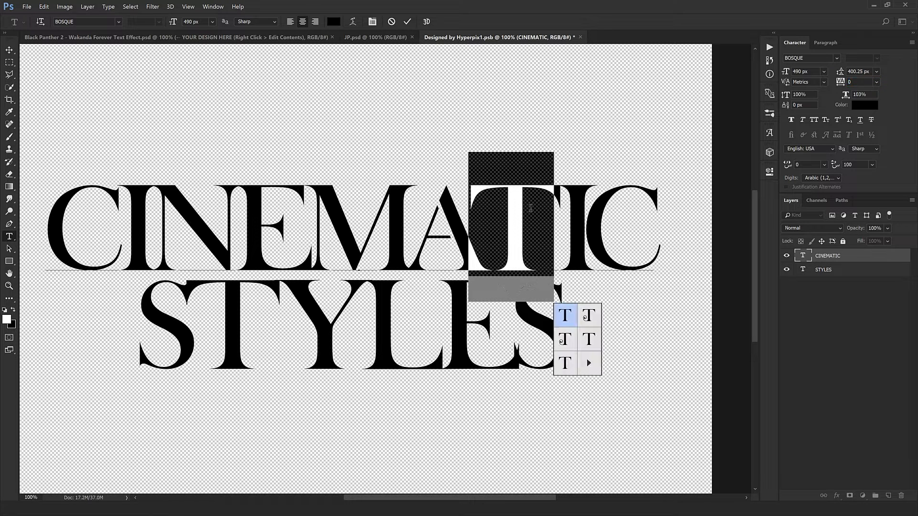
{"action": "left_click", "coordinate": [420, 243]}
Step: Set the tracking of the letter E in CINEMATIC to -40 and commit the text edit
{"action": "left_click_drag", "start_coordinate": [297, 245], "coordinate": [257, 252]}
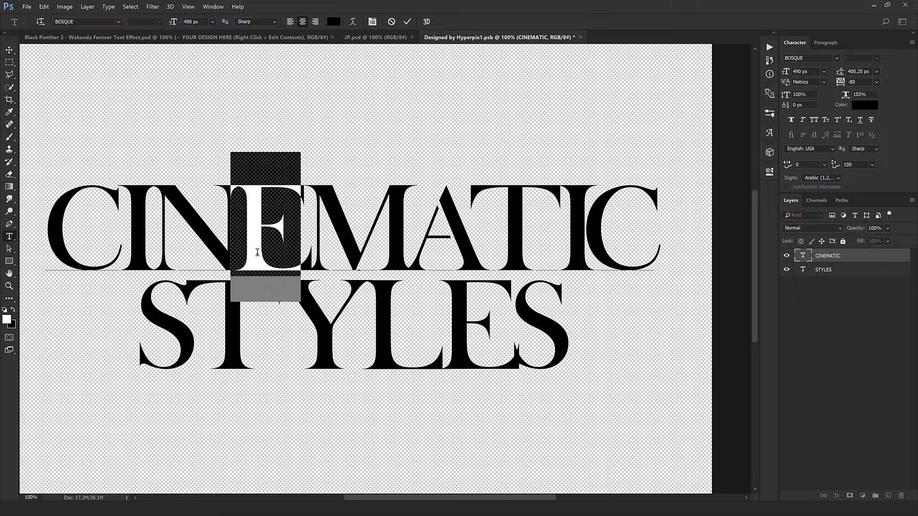
{"action": "left_click_drag", "start_coordinate": [861, 82], "coordinate": [846, 82]}
{"action": "type", "text": "-40"}
{"action": "key", "text": "Return"}
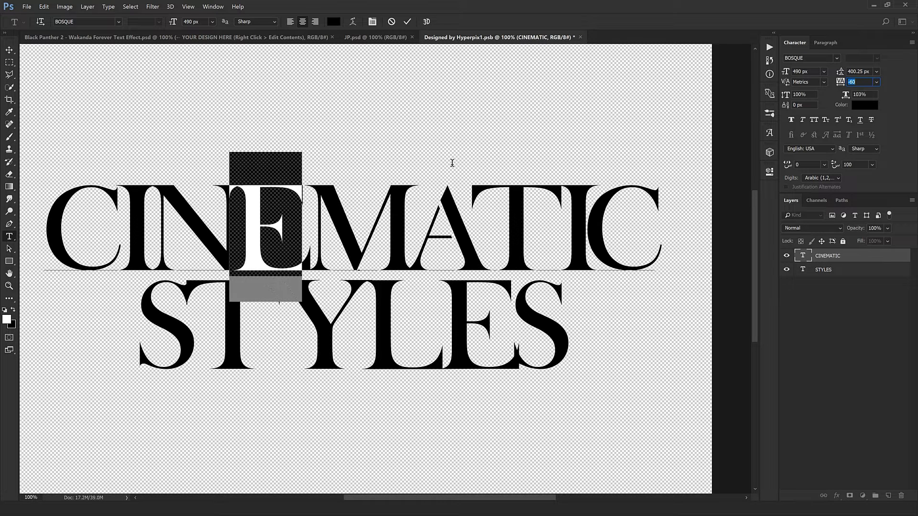
{"action": "left_click", "coordinate": [390, 234]}
{"action": "key", "text": "ctrl+Return"}
{"action": "key", "text": "v"}
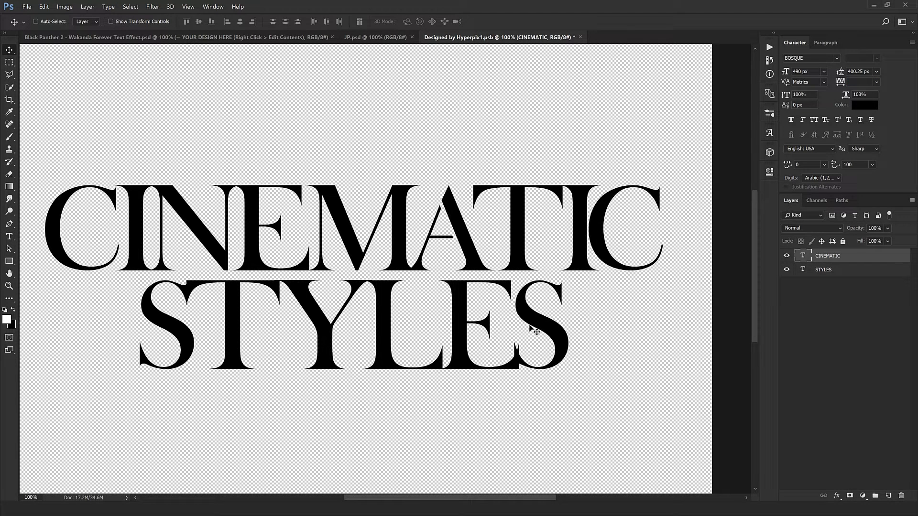
Step: Set the tracking of the first letter S in STYLES to -60
{"action": "double_click", "coordinate": [807, 269]}
{"action": "left_click_drag", "start_coordinate": [188, 344], "coordinate": [132, 343]}
{"action": "key", "text": "alt+Right"}
{"action": "key", "text": "alt+Right"}
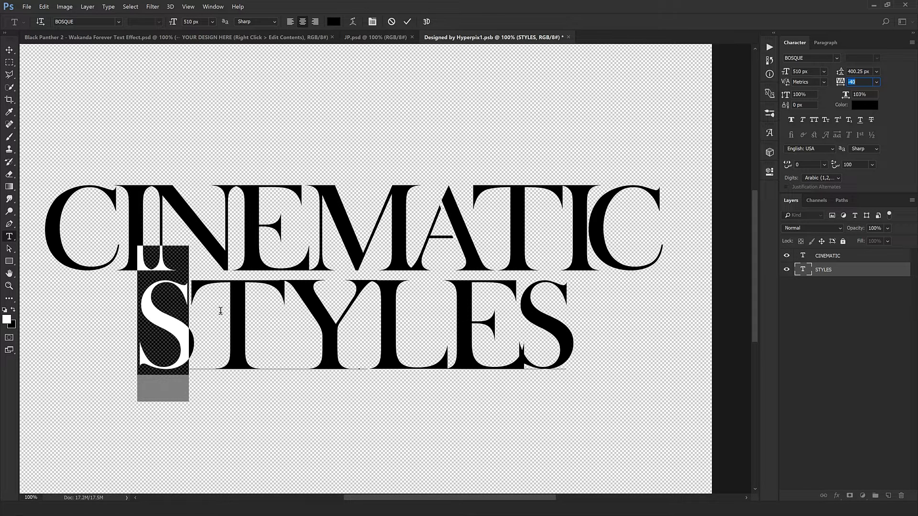
{"action": "key", "text": "alt+Left"}
{"action": "left_click", "coordinate": [222, 318]}
Step: Set the tracking of the letter E in STYLES to -20
{"action": "left_click_drag", "start_coordinate": [507, 365], "coordinate": [469, 367]}
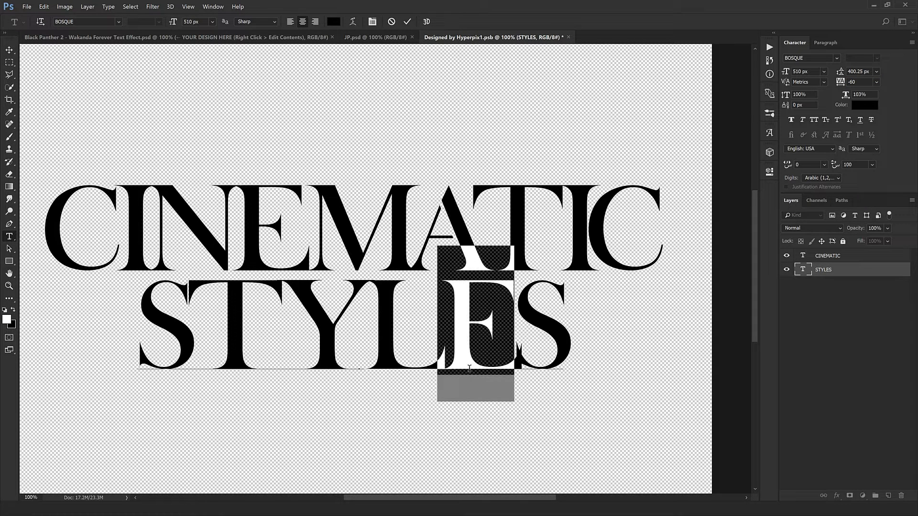
{"action": "key", "text": "shift+Up"}
{"action": "key", "text": "shift+Up"}
{"action": "key", "text": "shift+Up"}
{"action": "key", "text": "shift+Up"}
{"action": "key", "text": "shift+Up"}
{"action": "key", "text": "shift+Up"}
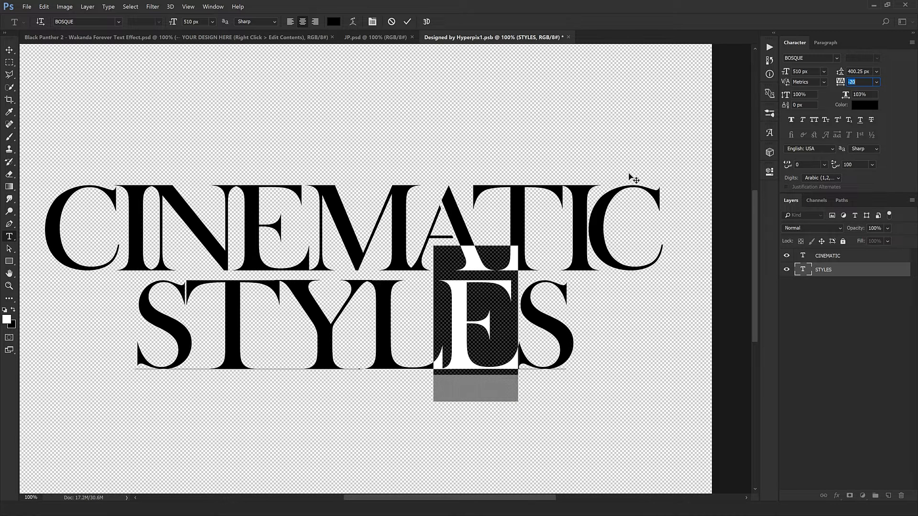
{"action": "left_click", "coordinate": [270, 325]}
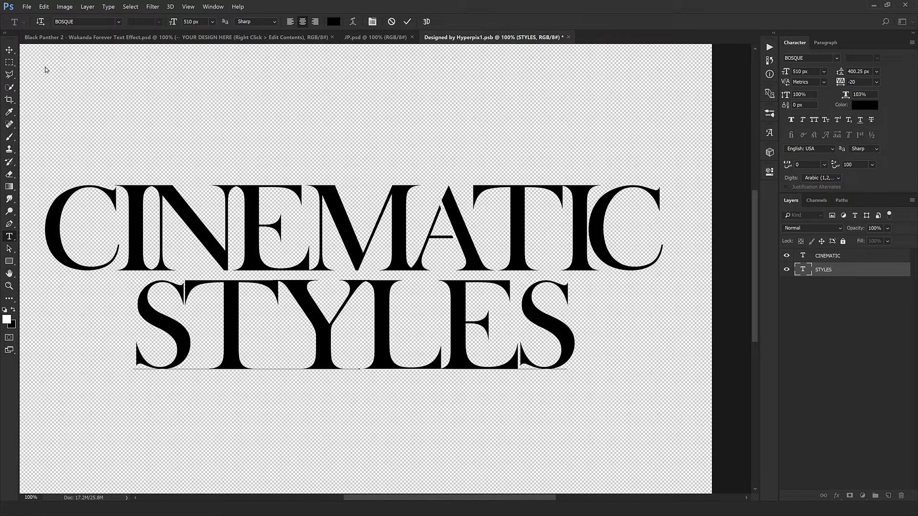
Step: Align the horizontal centers of both text layers and check their placement against the canvas center guides
{"action": "left_click", "coordinate": [9, 49]}
{"action": "key", "text": "ctrl+minus"}
{"action": "key", "text": "ctrl+alt+a"}
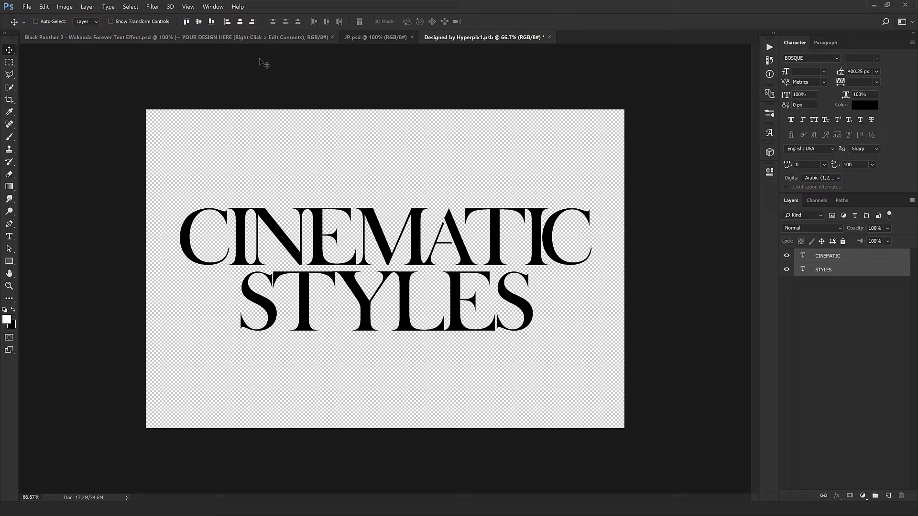
{"action": "left_click", "coordinate": [240, 21]}
{"action": "key", "text": "ctrl+semicolon"}
{"action": "key", "text": "ctrl+t"}
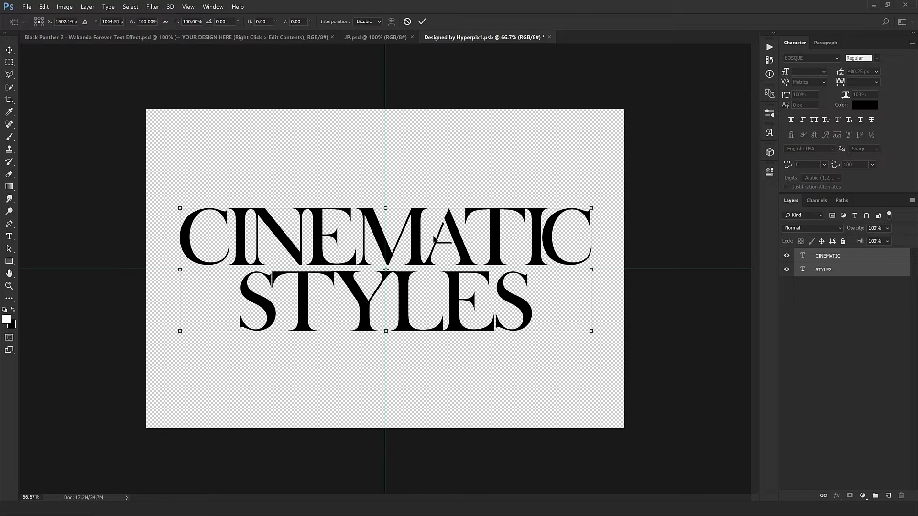
{"action": "key", "text": "Escape"}
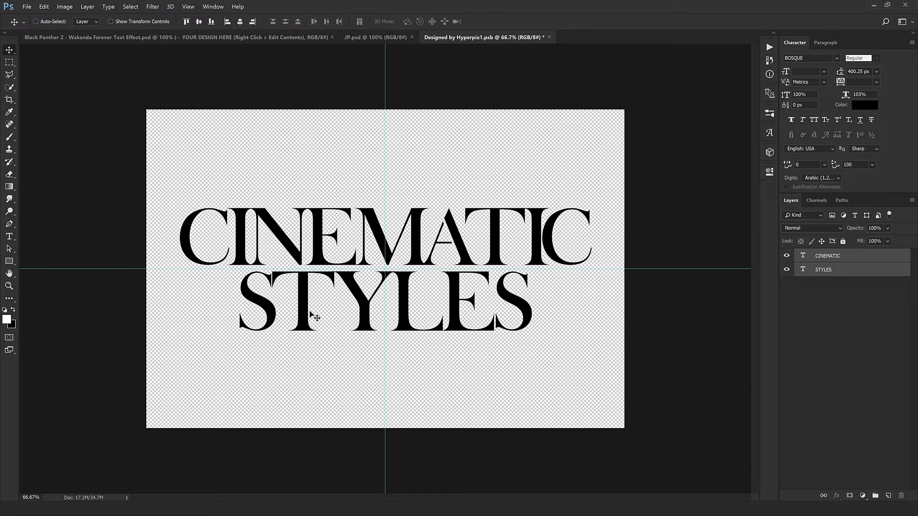
Step: Close the smart object contents and save the changes so the new title updates in the template
{"action": "left_click", "coordinate": [549, 37]}
{"action": "left_click", "coordinate": [419, 188]}
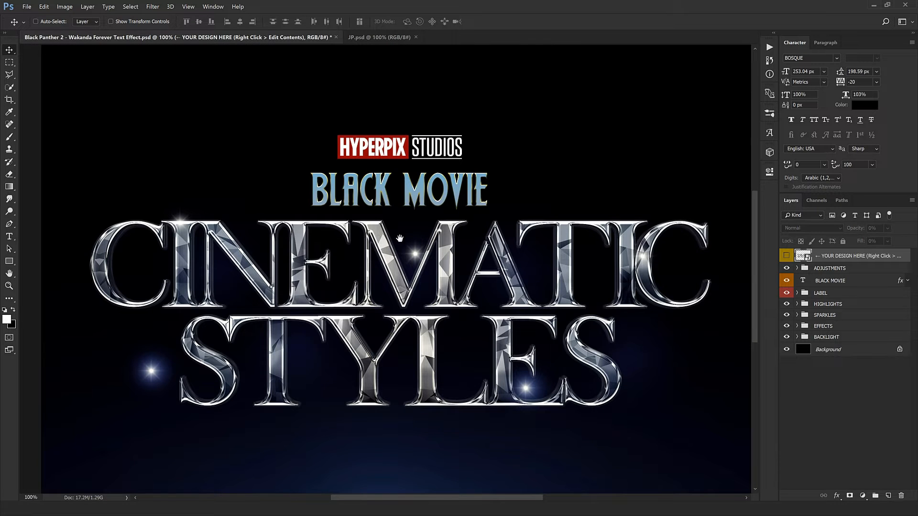
{"action": "left_click_drag", "start_coordinate": [539, 333], "coordinate": [527, 308]}
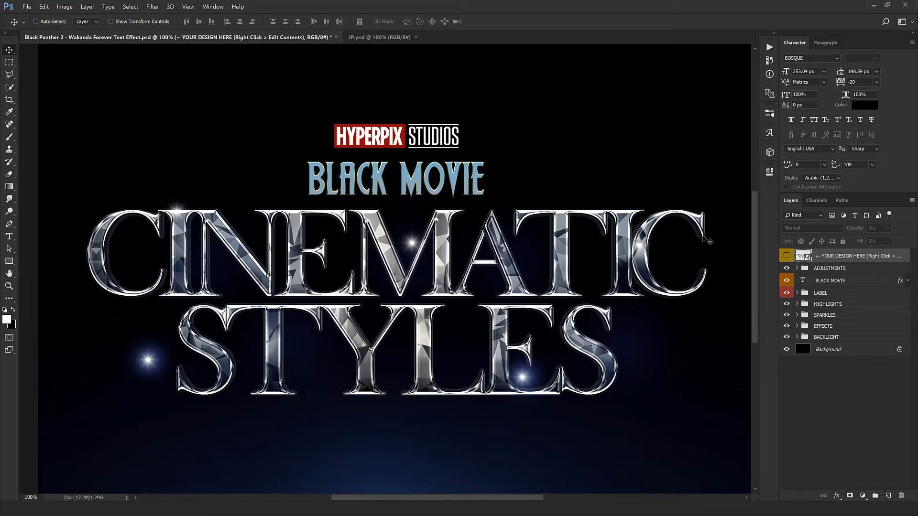
Step: Expand the ADJUSTMENTS group and open the settings of its Color Balance adjustment
{"action": "left_click", "coordinate": [823, 274]}
{"action": "left_click", "coordinate": [797, 268]}
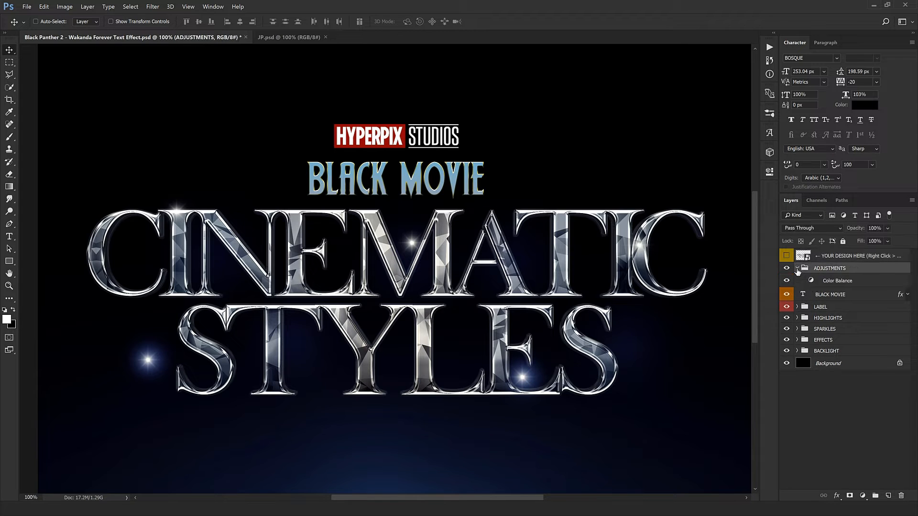
{"action": "double_click", "coordinate": [812, 281]}
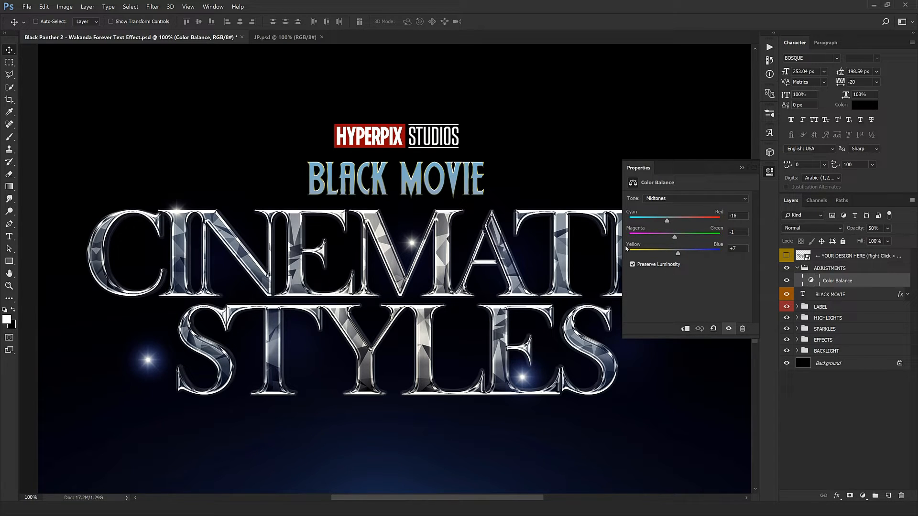
Step: Try different midtone shifts in the Color Balance adjustment, then undo them and collapse the ADJUSTMENTS group
{"action": "mouse_move", "coordinate": [667, 221]}
{"action": "left_mouse_down"}
{"action": "mouse_move", "coordinate": [697, 221]}
{"action": "mouse_move", "coordinate": [676, 222]}
{"action": "left_mouse_up"}
{"action": "left_click_drag", "start_coordinate": [681, 256], "coordinate": [711, 257]}
{"action": "left_click_drag", "start_coordinate": [647, 253], "coordinate": [699, 238]}
{"action": "key", "text": "alt+1"}
{"action": "left_click", "coordinate": [640, 168]}
{"action": "key", "text": "ctrl+alt+z"}
{"action": "left_click", "coordinate": [797, 268]}
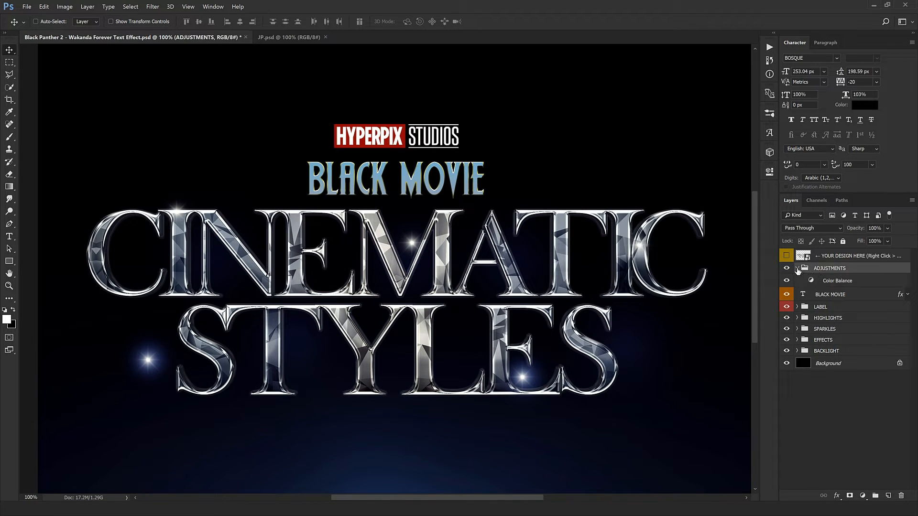
Step: Replace the BLACK MOVIE text above the title with YOUR TEXT
{"action": "left_click", "coordinate": [824, 285]}
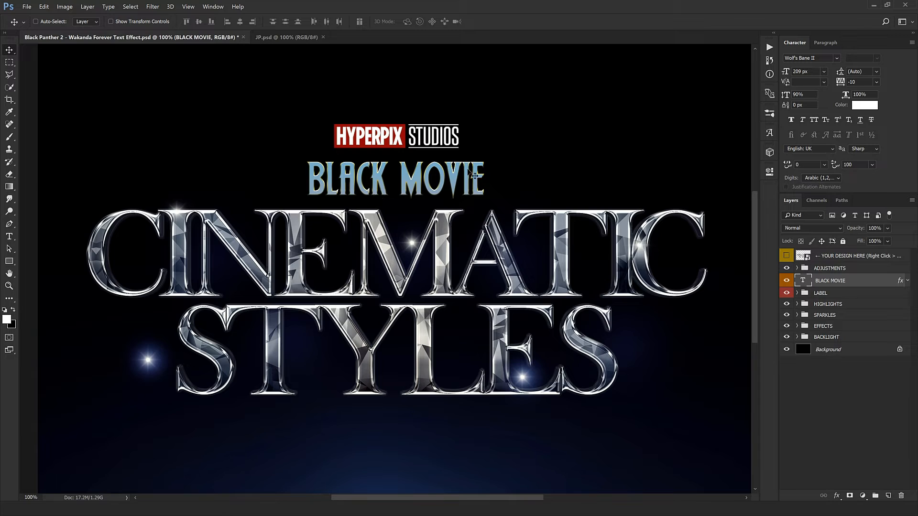
{"action": "double_click", "coordinate": [803, 280]}
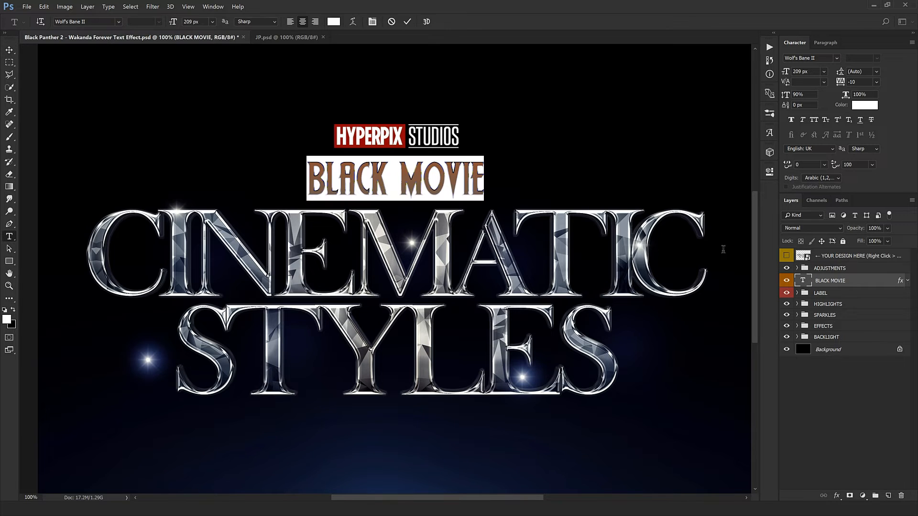
{"action": "left_click", "coordinate": [381, 182]}
{"action": "type", "text": "YOUR TEXT"}
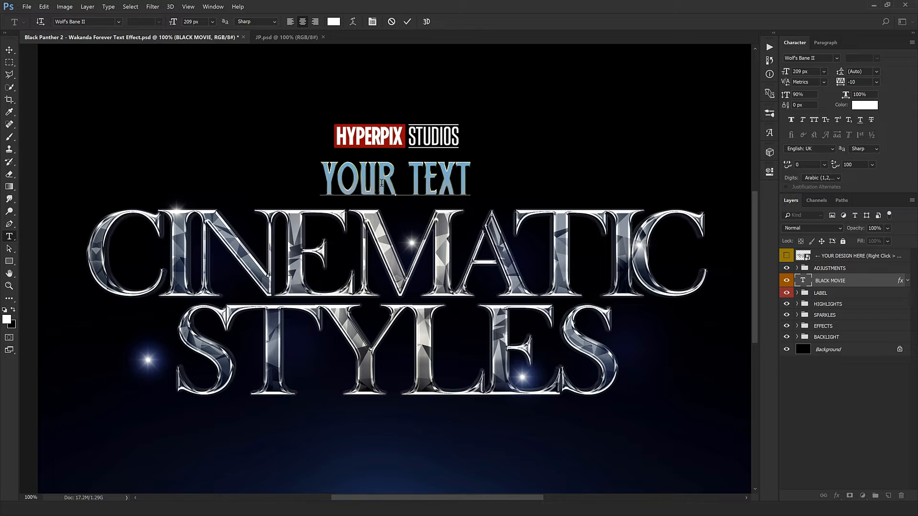
{"action": "key", "text": "ctrl+Return"}
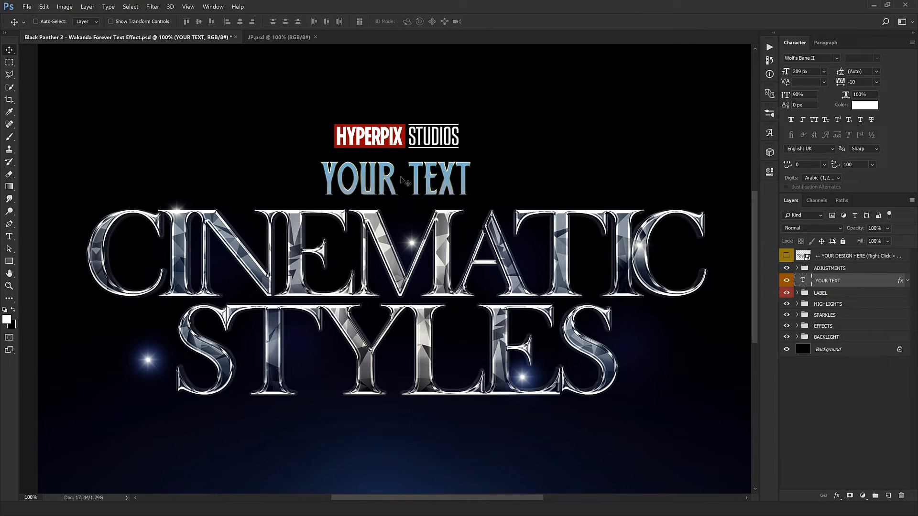
Step: Expand the LABEL group and replace the HYPERPIX text with MRAVEL
{"action": "left_click", "coordinate": [818, 293]}
{"action": "left_click", "coordinate": [797, 293]}
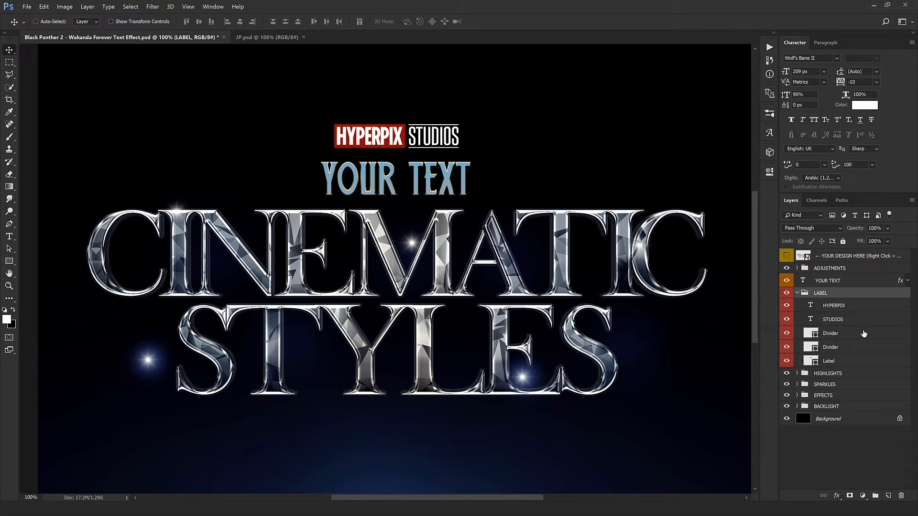
{"action": "double_click", "coordinate": [811, 305]}
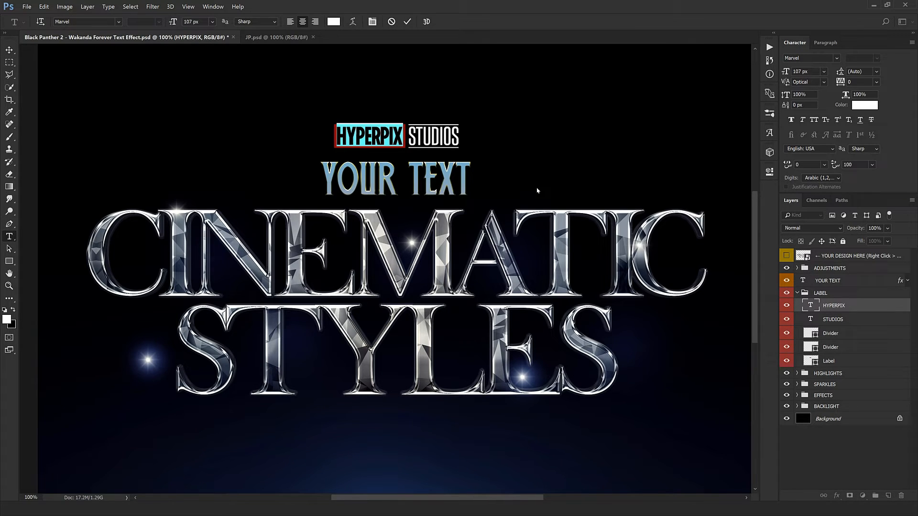
{"action": "type", "text": "MAR"}
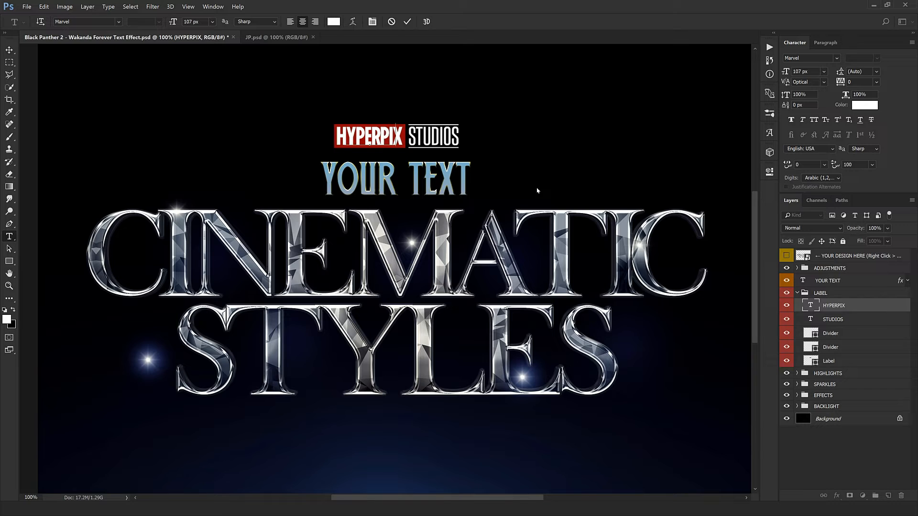
{"action": "type", "text": "VEL"}
{"action": "key", "text": "ctrl+Return"}
{"action": "key", "text": "v"}
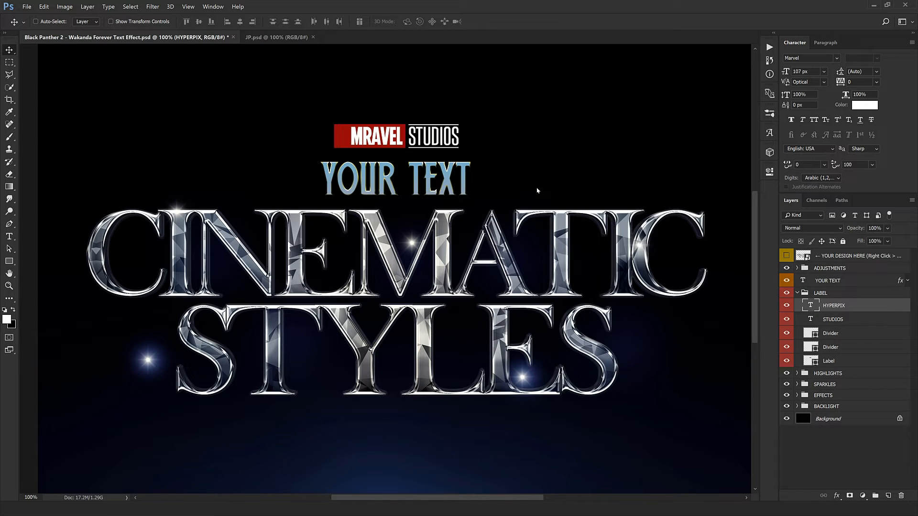
Step: Narrow the red label rectangle from its left edge to about 238 px wide so it fits the word MRAVEL
{"action": "left_click", "coordinate": [354, 144], "text": "ctrl"}
{"action": "key", "text": "ctrl+t"}
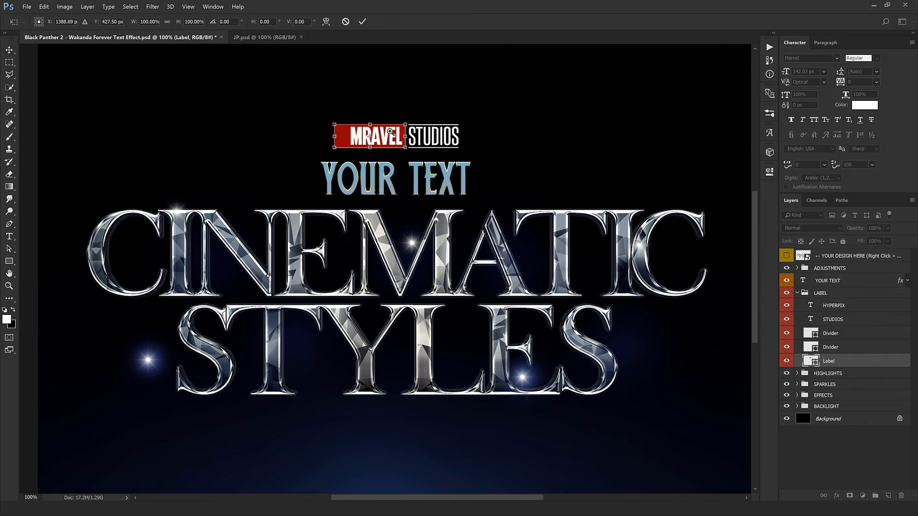
{"action": "left_click_drag", "start_coordinate": [338, 119], "coordinate": [457, 146]}
{"action": "left_click_drag", "start_coordinate": [320, 198], "coordinate": [385, 198]}
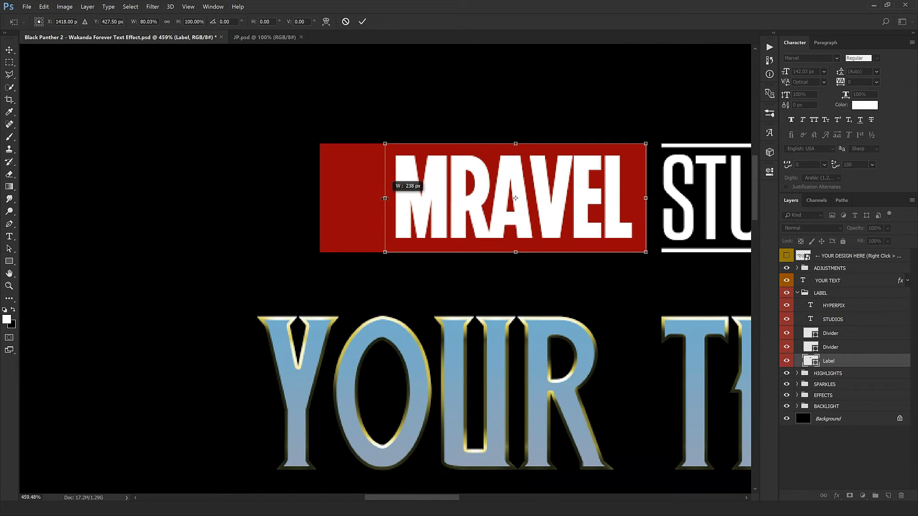
{"action": "key", "text": "Return"}
{"action": "key", "text": "ctrl+1"}
Step: Shift the whole LABEL group left so it sits centered above YOUR TEXT, and collapse the group
{"action": "left_click", "coordinate": [475, 261], "text": "ctrl"}
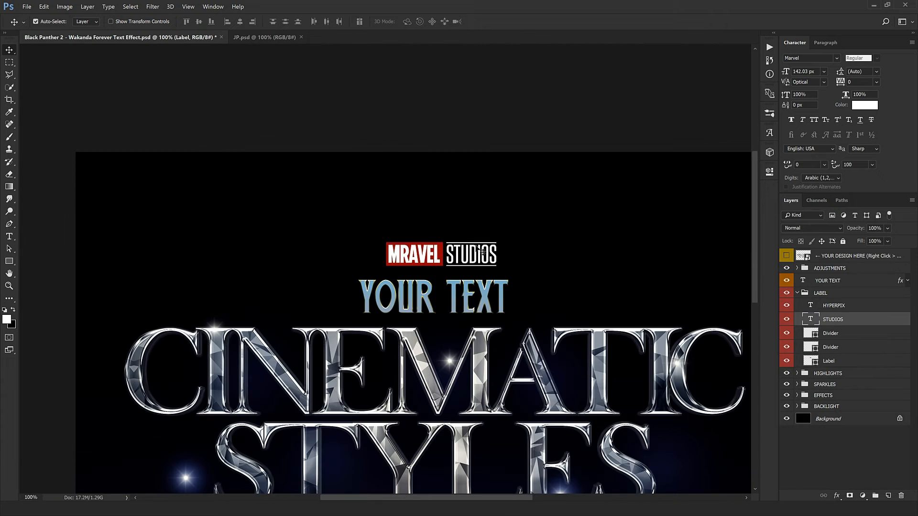
{"action": "left_click", "coordinate": [827, 294]}
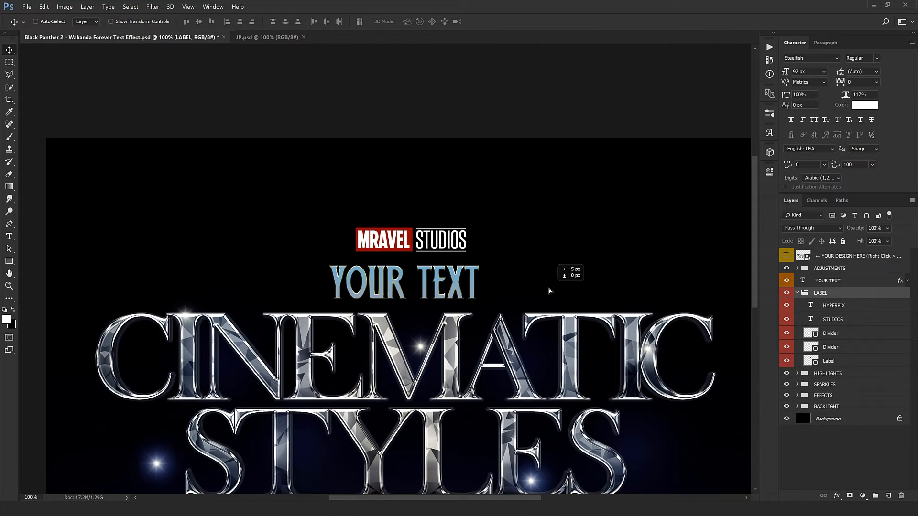
{"action": "key", "text": "shift+Left"}
{"action": "scroll", "coordinate": [548, 290], "scroll_direction": "down", "scroll_amount": 2}
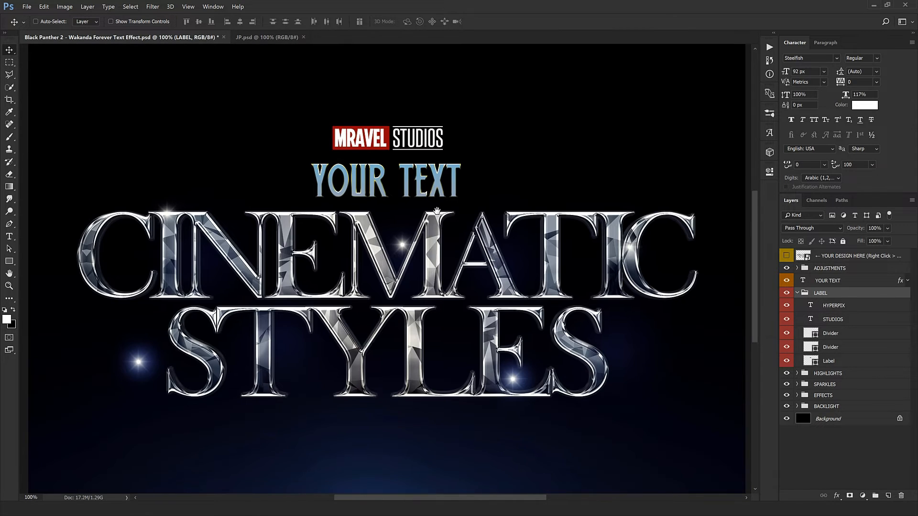
{"action": "left_click", "coordinate": [797, 293]}
Step: Expand the HIGHLIGHTS group and reposition its uppermost Light layer over the title letters
{"action": "left_click", "coordinate": [822, 304]}
{"action": "left_click", "coordinate": [797, 304]}
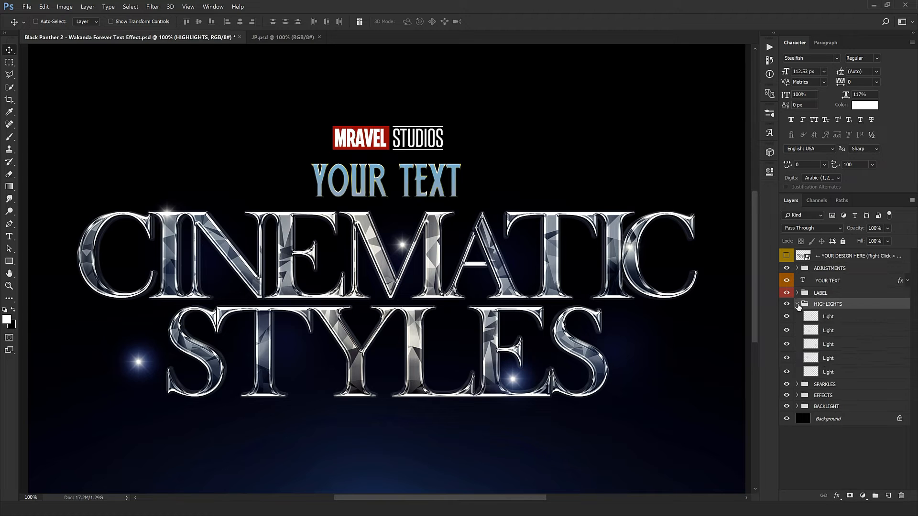
{"action": "left_click", "coordinate": [829, 319]}
{"action": "key", "text": "ctrl+minus"}
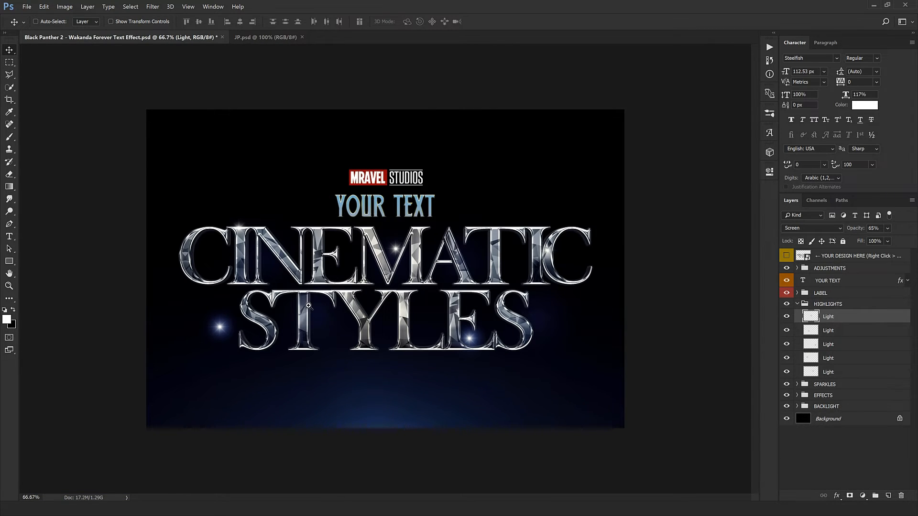
{"action": "key", "text": "ctrl+plus"}
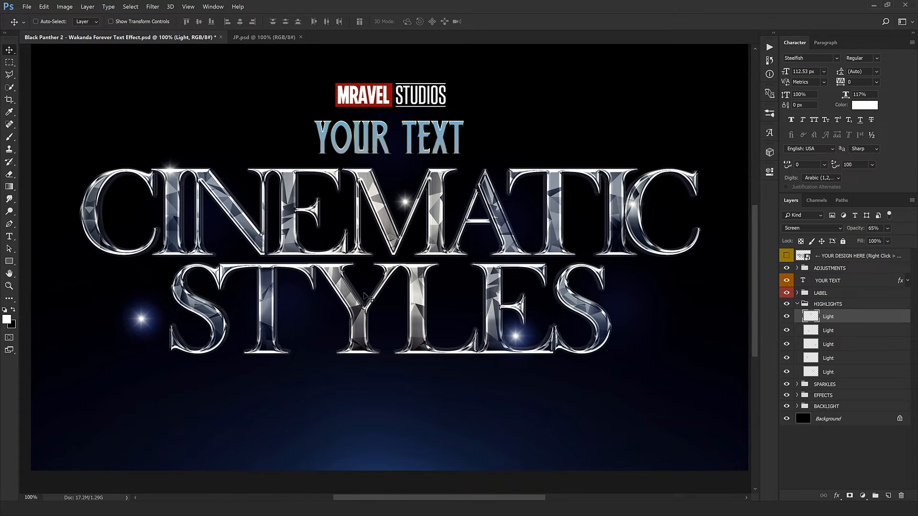
{"action": "left_click_drag", "start_coordinate": [545, 228], "coordinate": [391, 274]}
{"action": "key", "text": "ctrl+plus"}
{"action": "left_click_drag", "start_coordinate": [392, 217], "coordinate": [384, 307]}
{"action": "left_click_drag", "start_coordinate": [171, 228], "coordinate": [292, 270]}
{"action": "left_click_drag", "start_coordinate": [243, 346], "coordinate": [385, 304]}
{"action": "key", "text": "ctrl+minus"}
Step: Go through the remaining Light layers, reposition the lowest one over the title, and collapse the HIGHLIGHTS group
{"action": "left_click", "coordinate": [831, 331]}
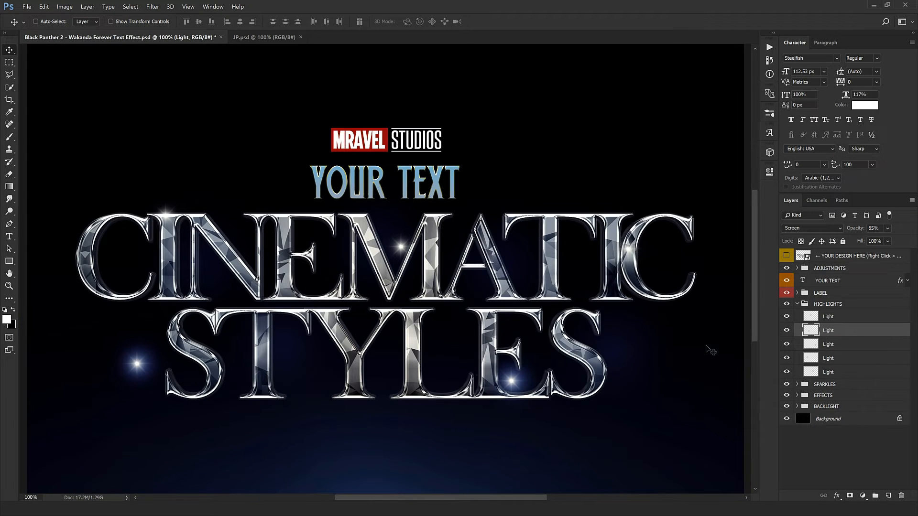
{"action": "left_click", "coordinate": [856, 348]}
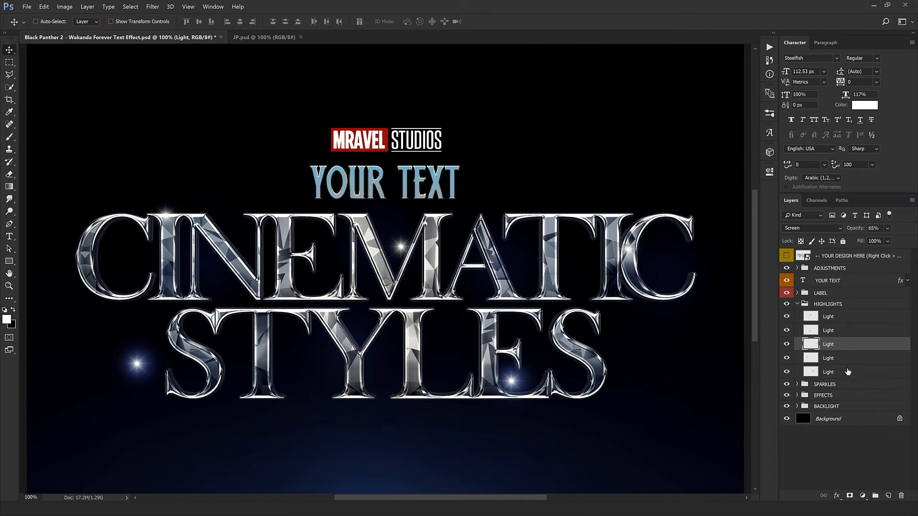
{"action": "left_click", "coordinate": [849, 372]}
{"action": "left_click_drag", "start_coordinate": [284, 330], "coordinate": [261, 410]}
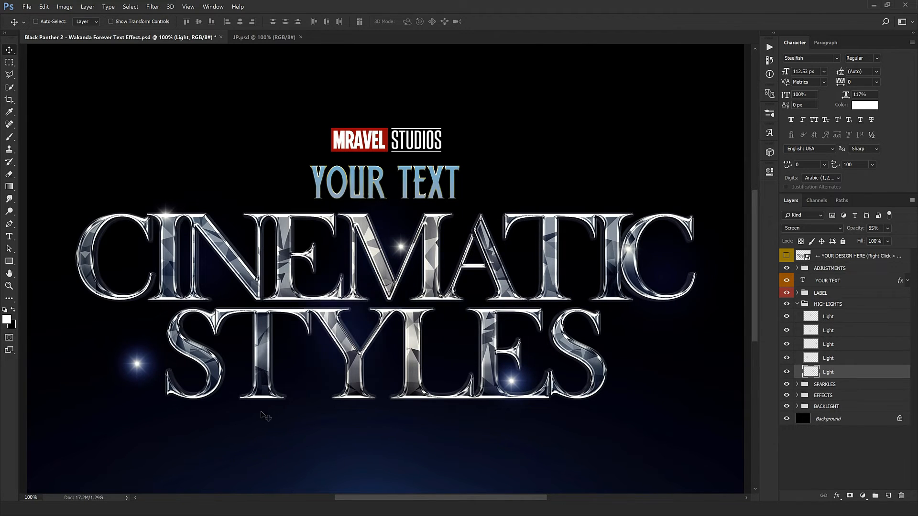
{"action": "left_click_drag", "start_coordinate": [504, 355], "coordinate": [257, 302]}
{"action": "left_click", "coordinate": [845, 365]}
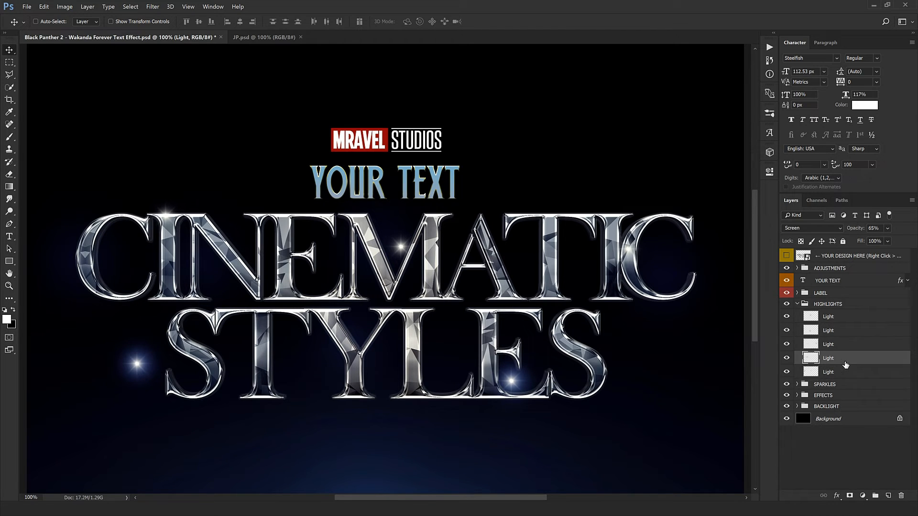
{"action": "left_click", "coordinate": [799, 304]}
{"action": "left_click", "coordinate": [796, 304]}
Step: Move the sparkles of the SPARKLES group onto letter edges across both lines of the CINEMATIC STYLES title
{"action": "left_click", "coordinate": [799, 316]}
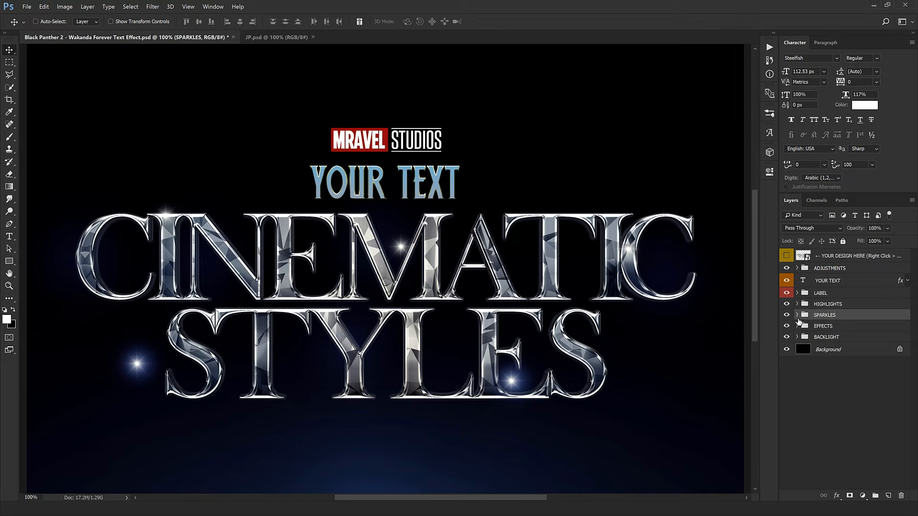
{"action": "left_click", "coordinate": [797, 315]}
{"action": "left_click", "coordinate": [831, 327]}
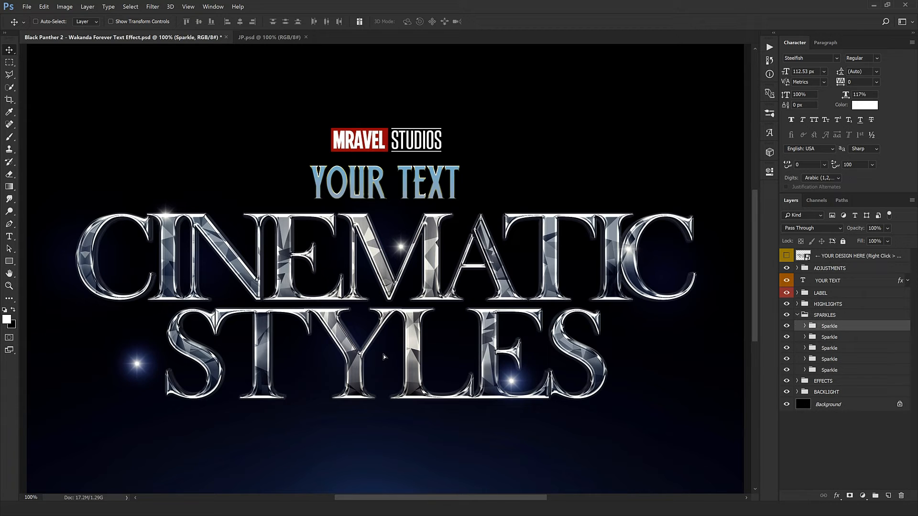
{"action": "left_click_drag", "start_coordinate": [295, 396], "coordinate": [329, 362]}
{"action": "left_click", "coordinate": [827, 336]}
{"action": "left_click_drag", "start_coordinate": [480, 394], "coordinate": [519, 356]}
{"action": "left_click", "coordinate": [839, 348]}
{"action": "left_click", "coordinate": [860, 360]}
{"action": "left_click_drag", "start_coordinate": [599, 378], "coordinate": [555, 313]}
{"action": "left_click", "coordinate": [818, 371]}
{"action": "left_click_drag", "start_coordinate": [433, 388], "coordinate": [394, 307]}
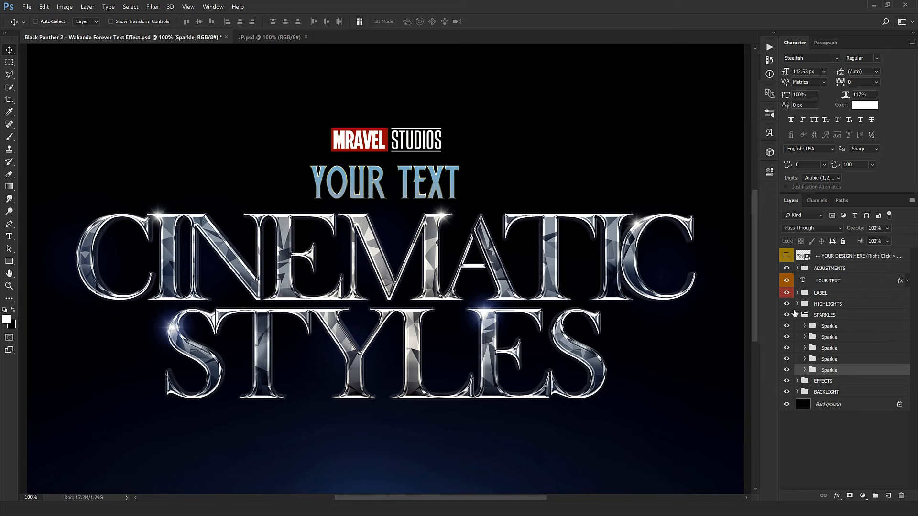
Step: Compare the title with the SPARKLES group hidden and shown, then collapse the group
{"action": "left_click", "coordinate": [789, 316]}
{"action": "left_click", "coordinate": [790, 316]}
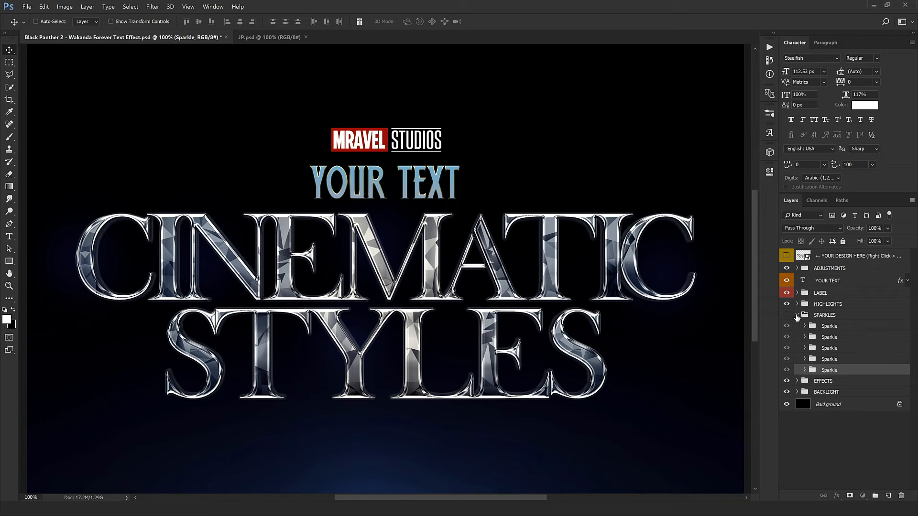
{"action": "left_click", "coordinate": [795, 316]}
{"action": "left_click", "coordinate": [789, 317]}
{"action": "left_click", "coordinate": [797, 315]}
Step: Examine the EXTRUSION group in EFFECTS up close on the letters by hiding and showing it
{"action": "left_click", "coordinate": [804, 326]}
{"action": "left_click", "coordinate": [797, 325]}
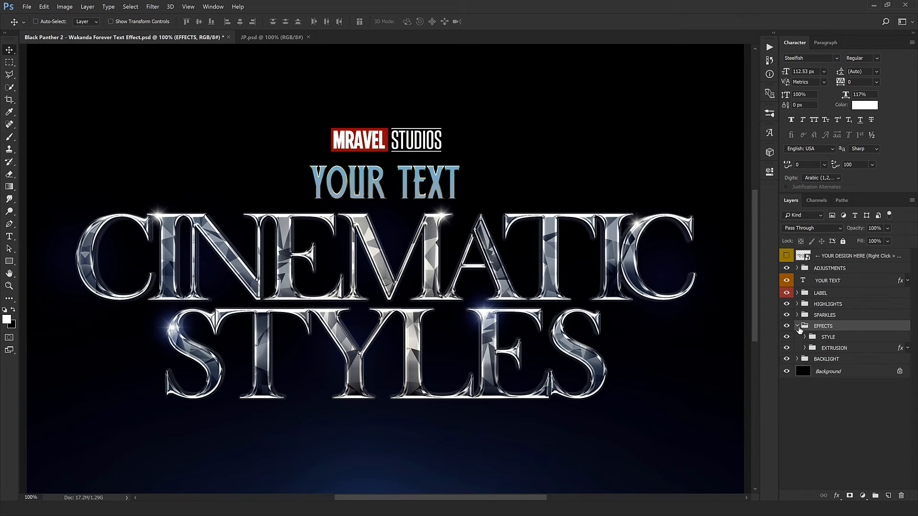
{"action": "left_click", "coordinate": [827, 348]}
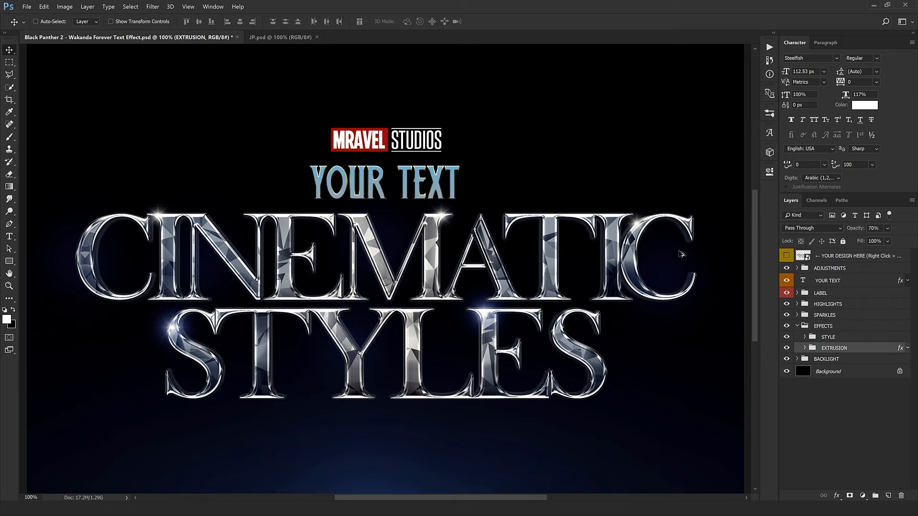
{"action": "key", "text": "ctrl+plus"}
{"action": "left_click_drag", "start_coordinate": [654, 275], "coordinate": [398, 314]}
{"action": "key", "text": "ctrl+plus"}
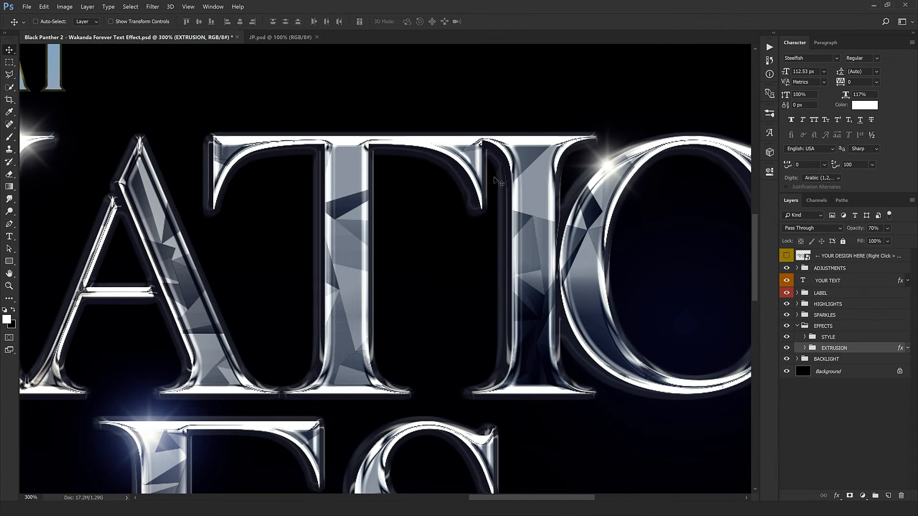
{"action": "left_click", "coordinate": [786, 349]}
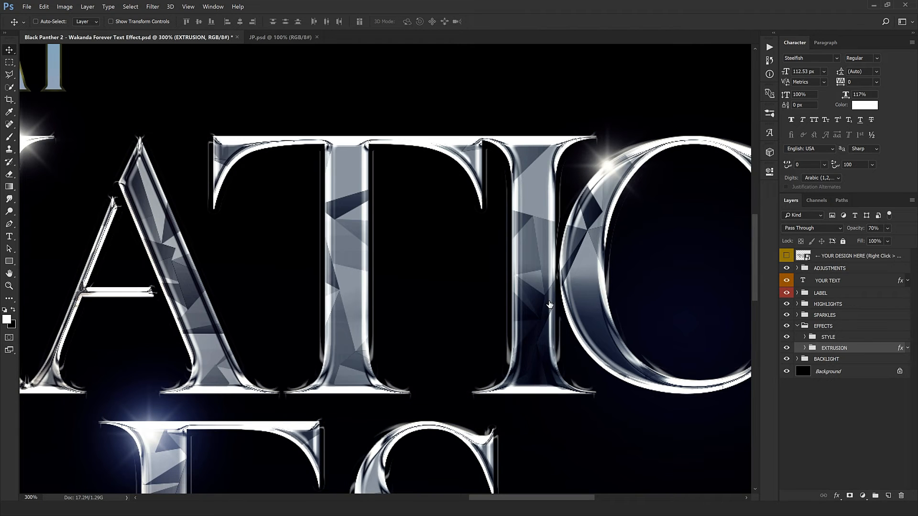
{"action": "key", "text": "ctrl+minus"}
{"action": "key", "text": "ctrl+minus"}
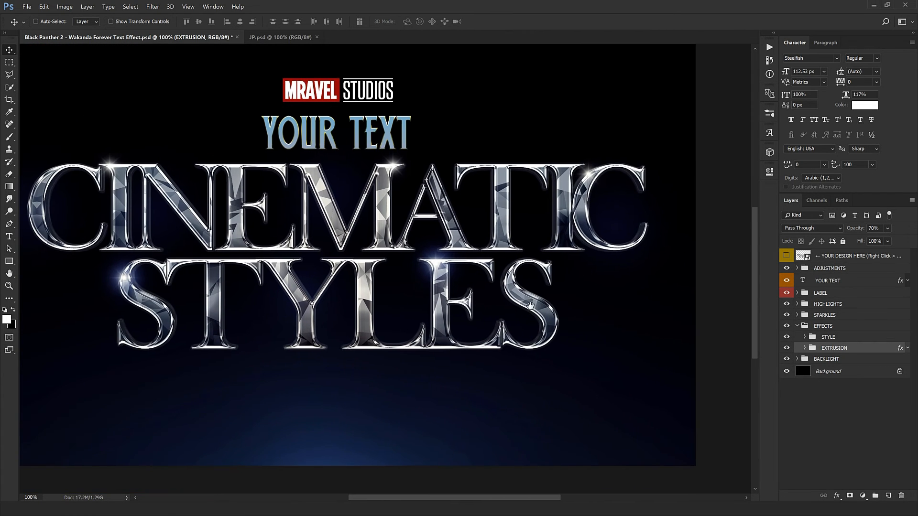
{"action": "left_click_drag", "start_coordinate": [530, 305], "coordinate": [575, 300]}
{"action": "left_click", "coordinate": [798, 326]}
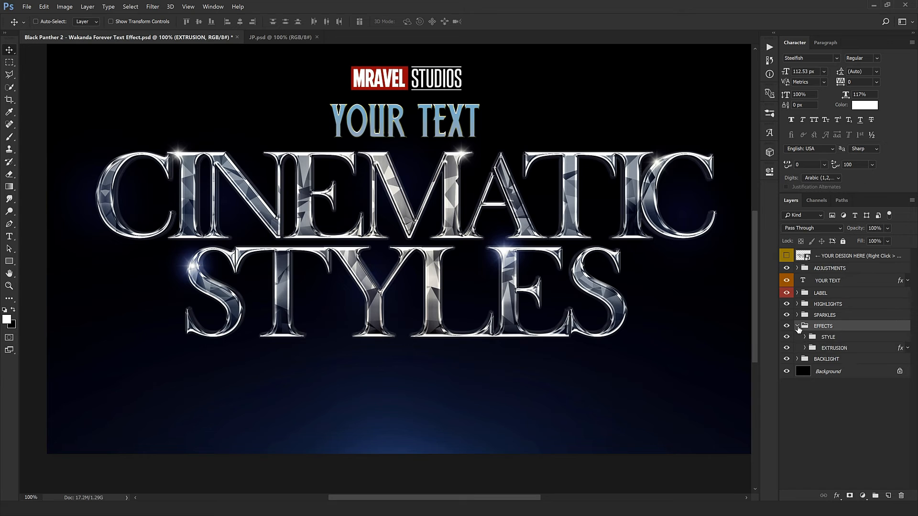
Step: Compare the background with layers 1 and 2 of the BACKLIGHT group hidden and shown
{"action": "left_click", "coordinate": [828, 338]}
{"action": "left_click", "coordinate": [796, 338]}
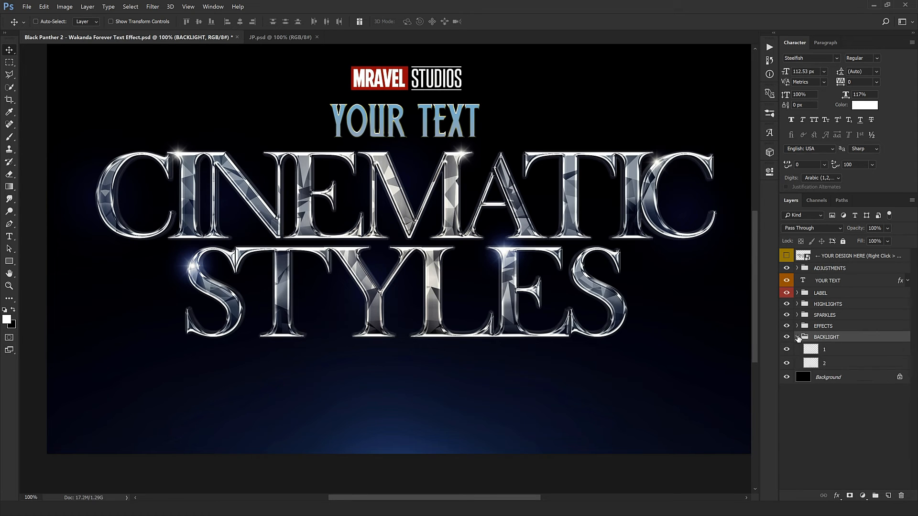
{"action": "left_click", "coordinate": [840, 354]}
{"action": "key", "text": "ctrl+minus"}
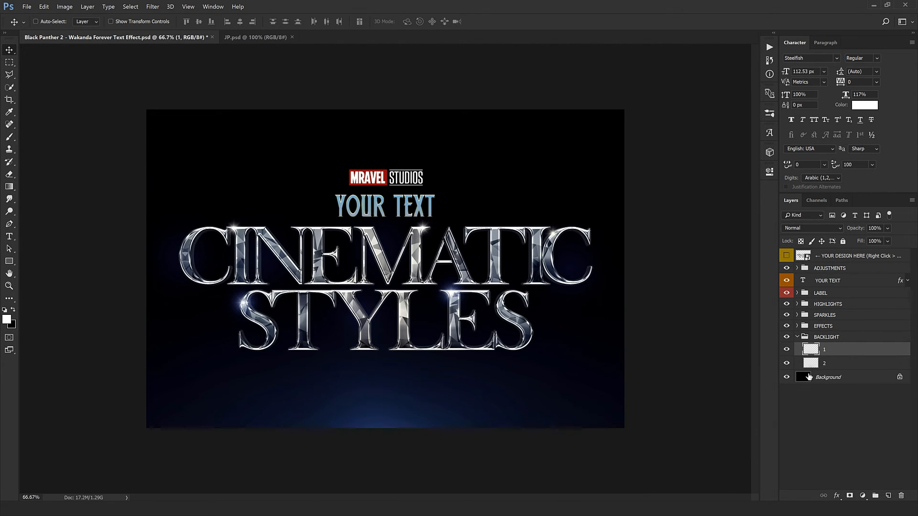
{"action": "left_click", "coordinate": [786, 349]}
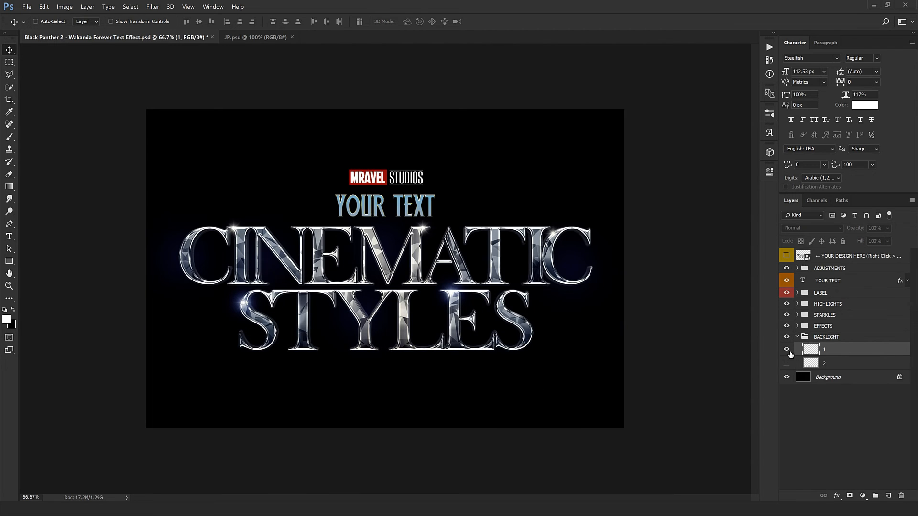
{"action": "left_click_drag", "start_coordinate": [787, 349], "coordinate": [787, 364]}
{"action": "left_click", "coordinate": [830, 368]}
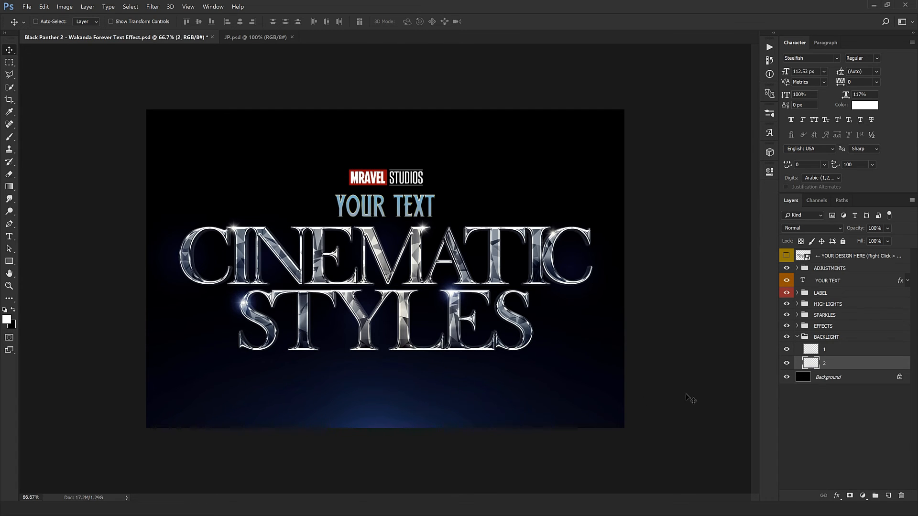
{"action": "left_click", "coordinate": [810, 334]}
{"action": "left_click", "coordinate": [797, 336]}
{"action": "key", "text": "ctrl+plus"}
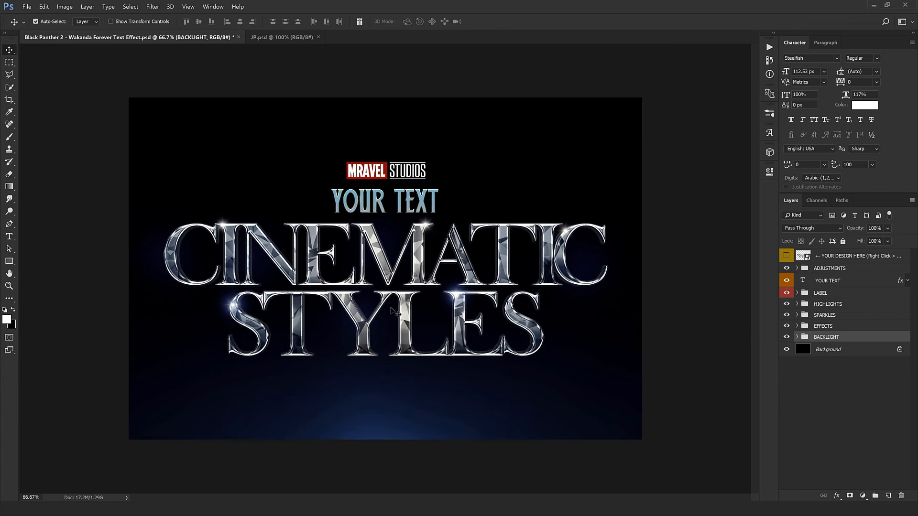